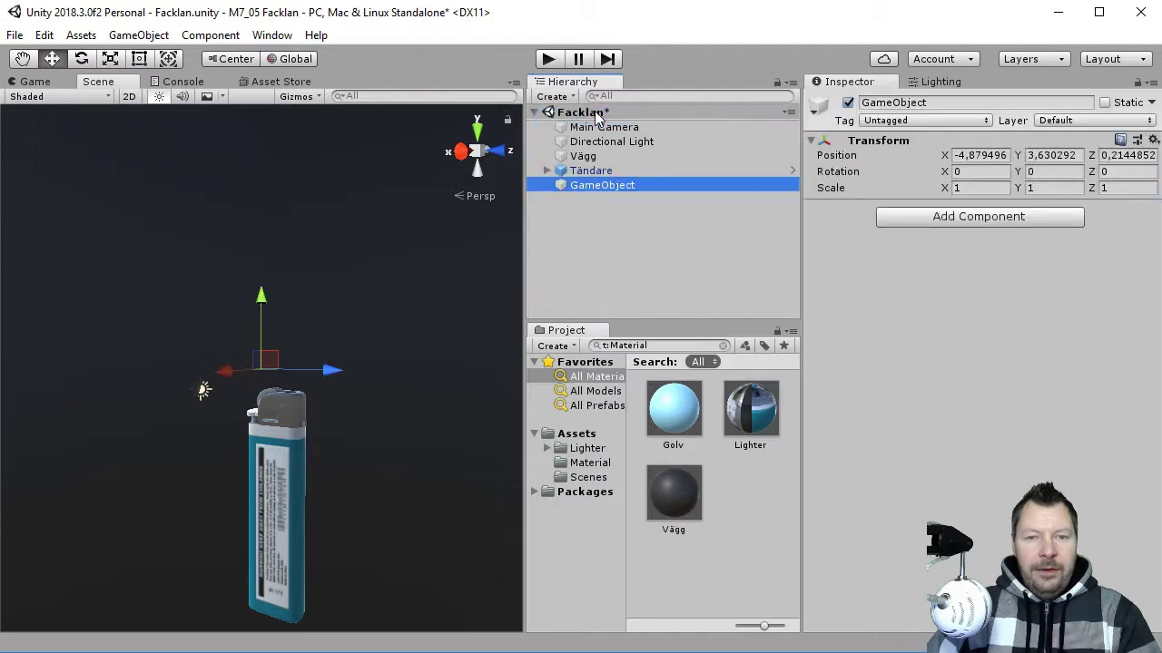
Rename the new empty GameObject as FireParticles
key("F2")
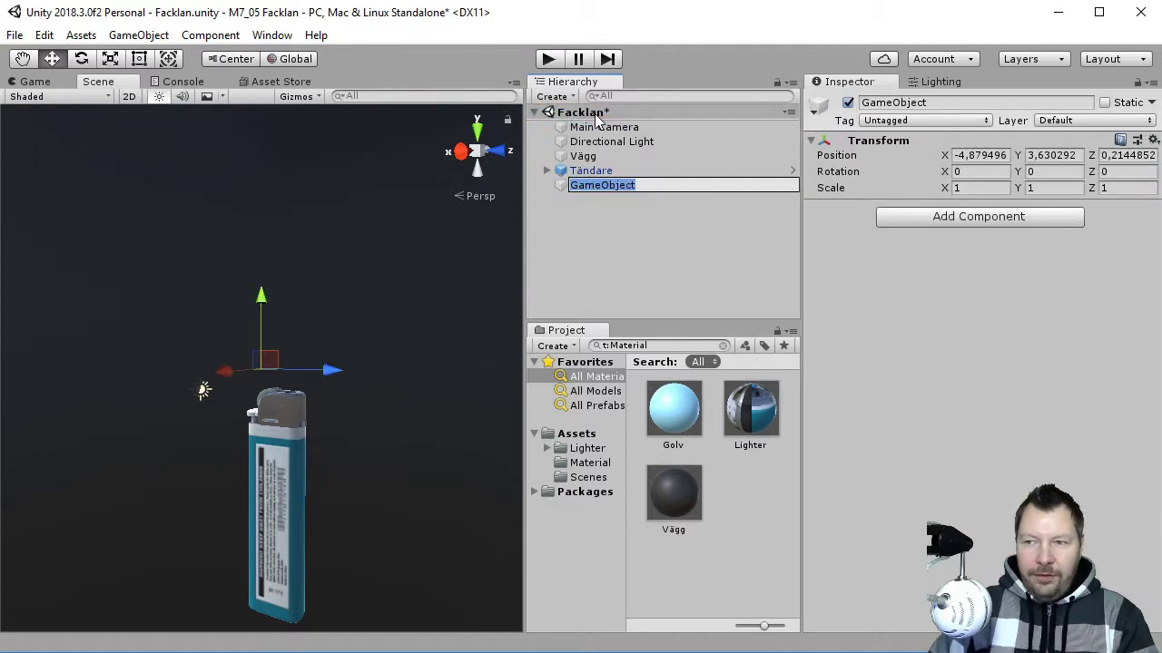
type("FireParticles")
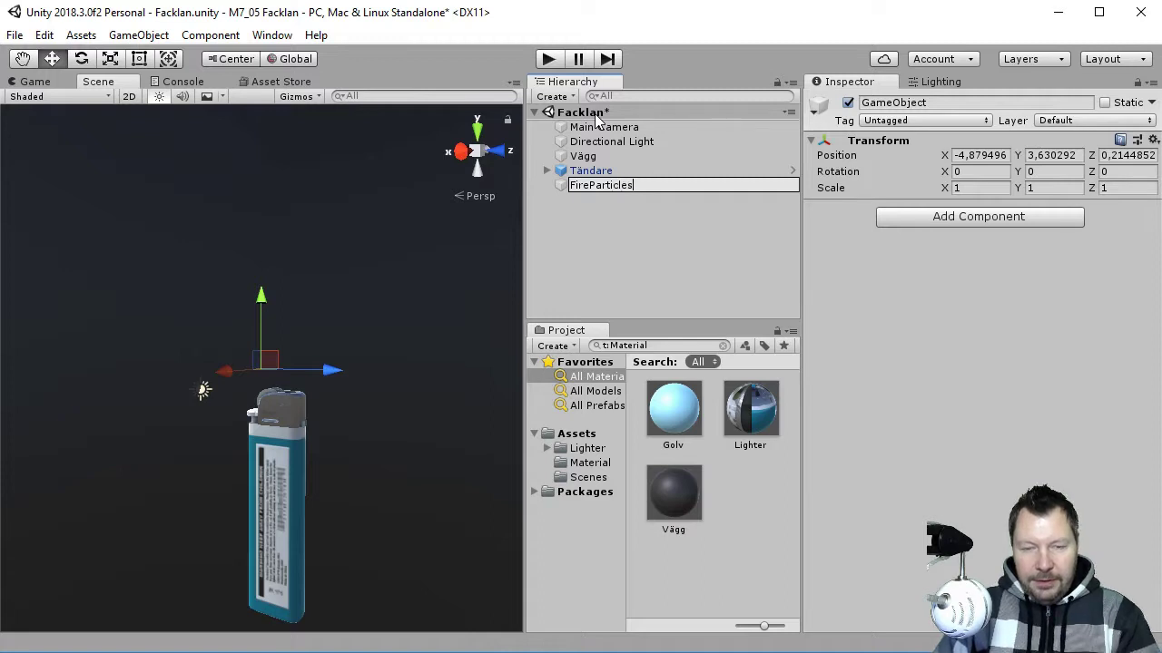
key("Return")
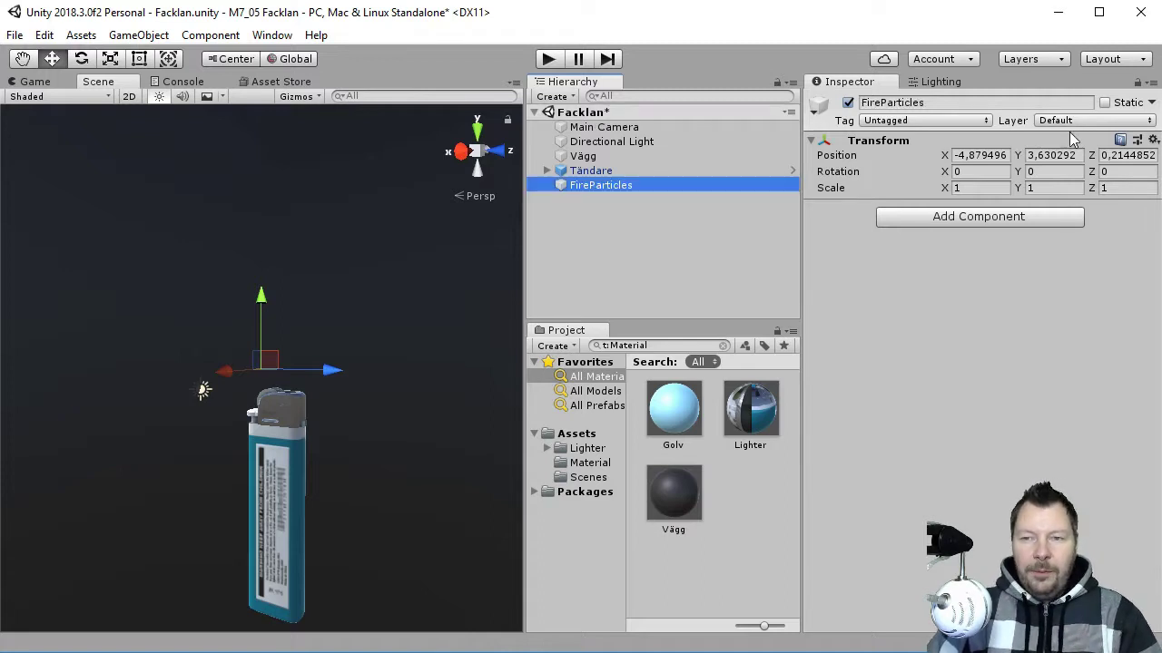
left_click(1155, 139)
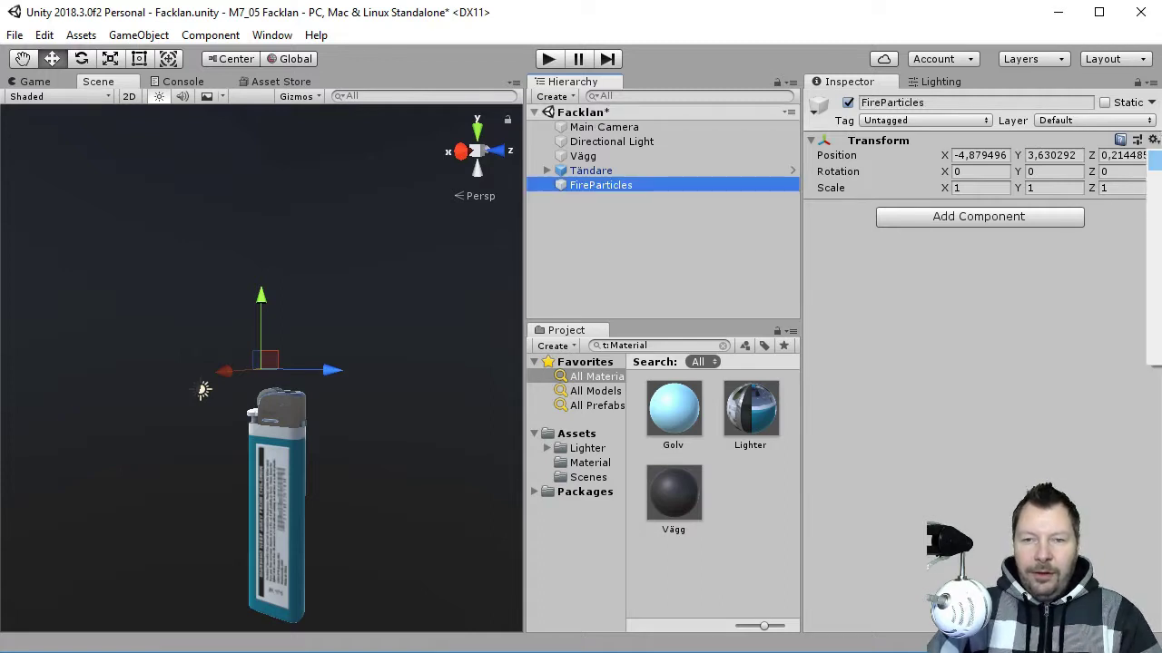
Add a Particle System effect object to the Facklan scene
left_click(551, 96)
mouse_move(606, 200)
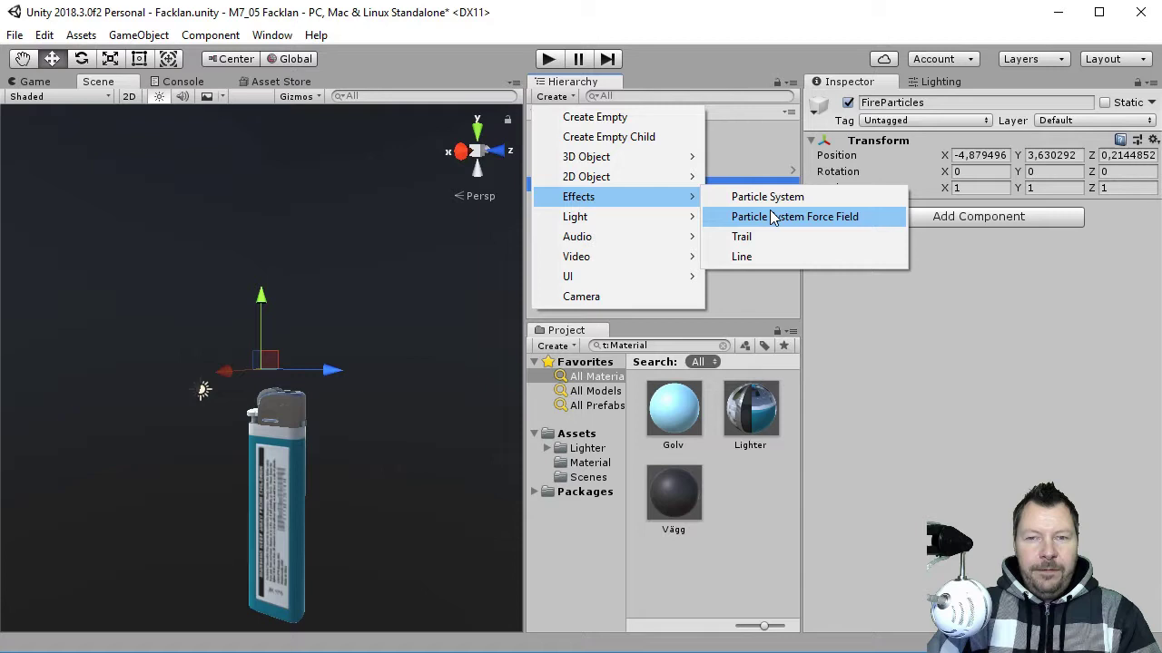
left_click(820, 197)
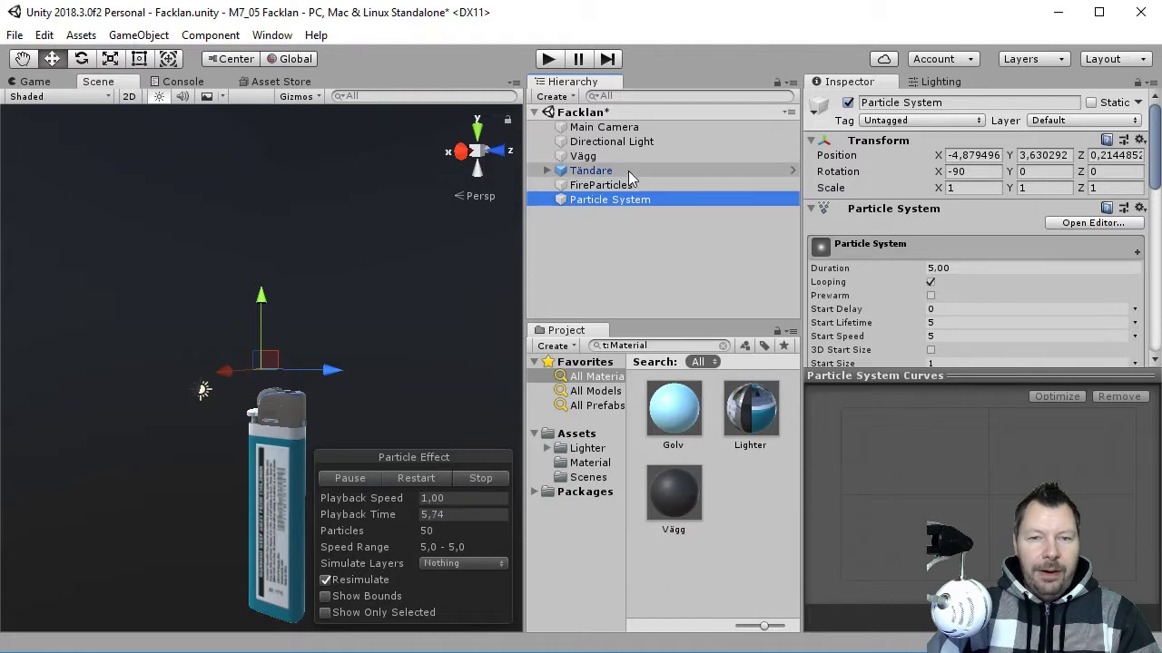
left_click(603, 208)
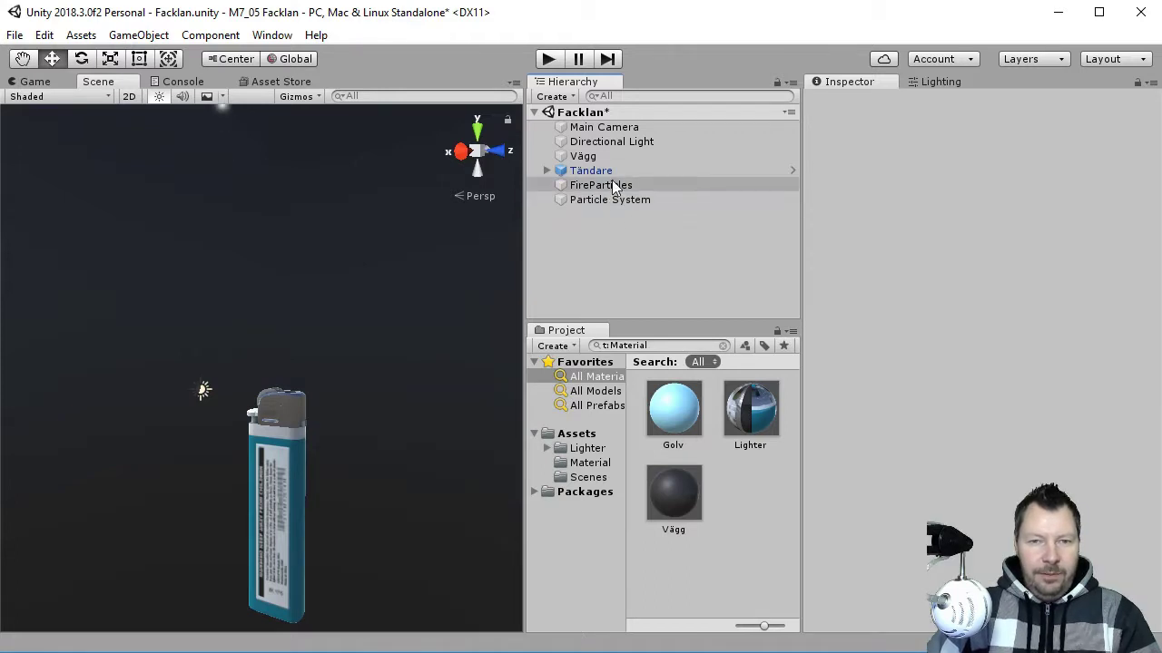
Move the FireParticles object close to the top of the lighter, at about Y 2,4 and Z 1,79
left_click(613, 186)
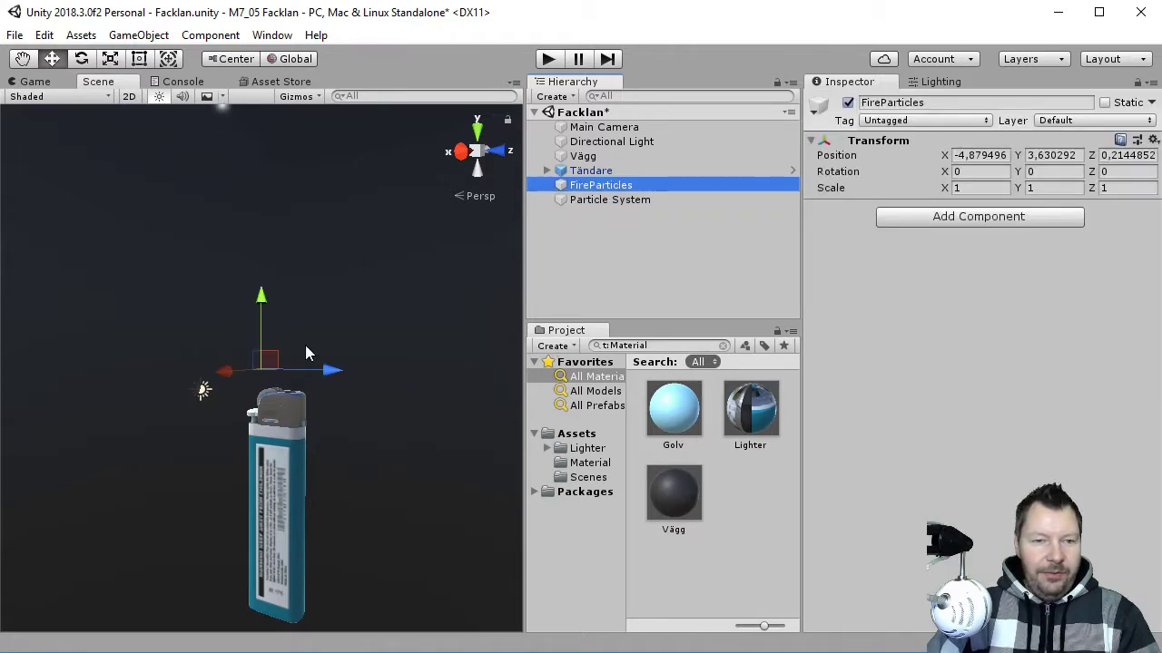
left_click_drag(337, 380, 366, 386)
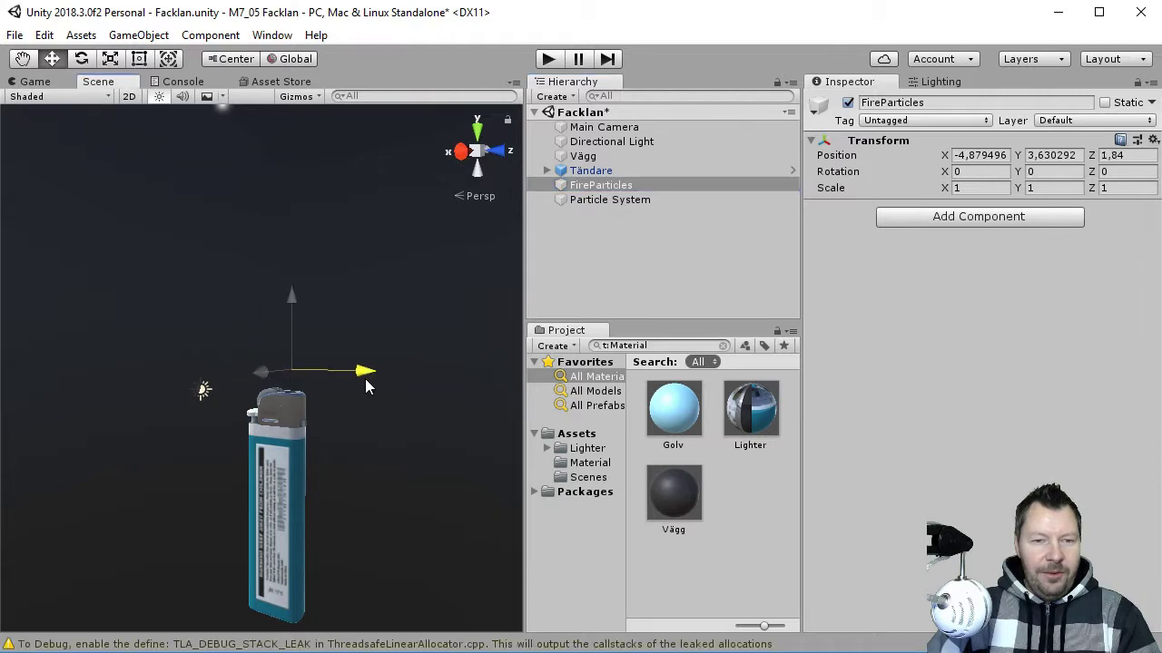
left_click_drag(295, 295, 296, 318)
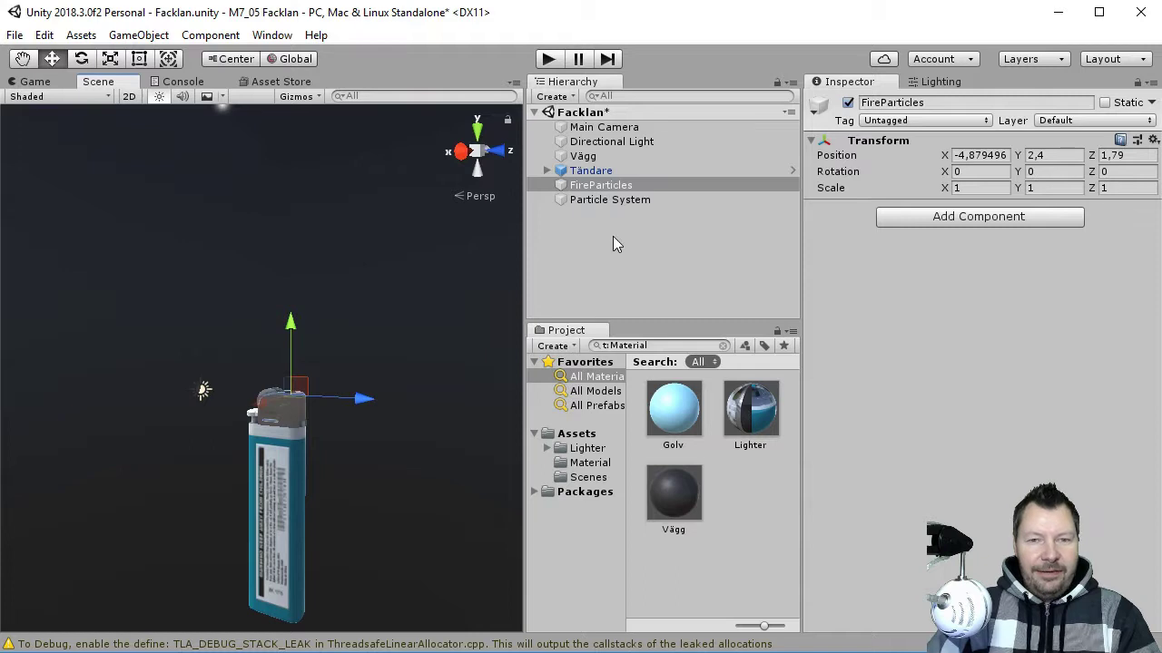
Move the Particle System object onto the lighter's top, at about X 6,35 and Z 6,3
left_click(612, 203)
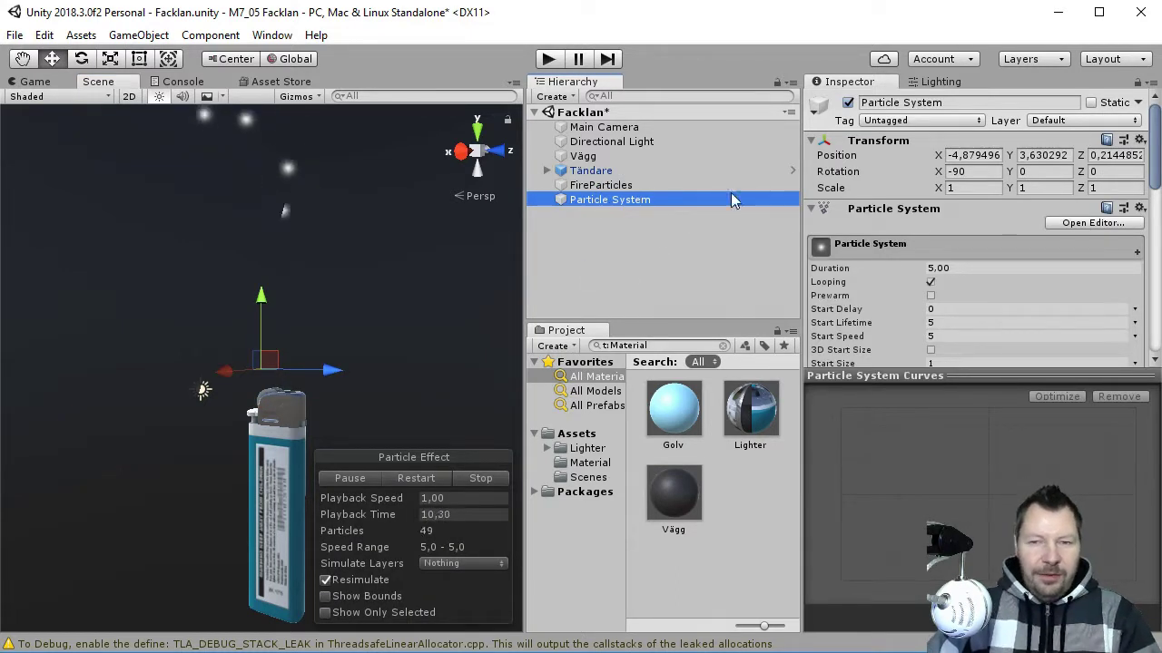
left_click_drag(222, 373, 258, 412)
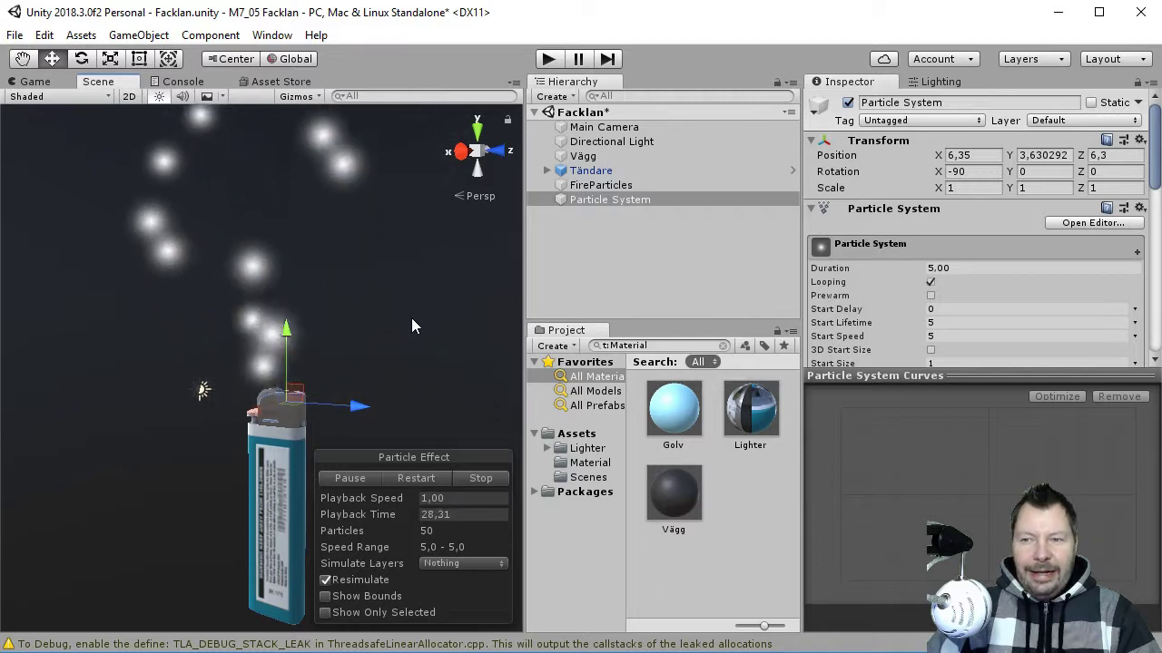
left_click(643, 200)
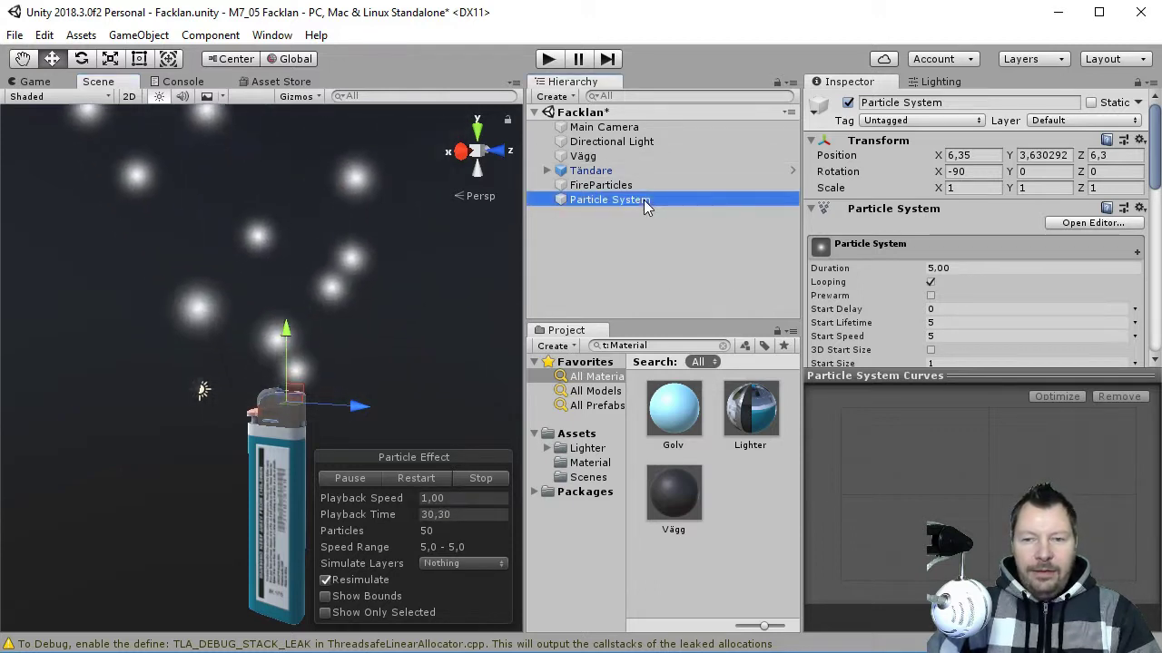
Try a longer start lifetime of 11,35 for the particle system and set it back to 5
left_click(992, 379)
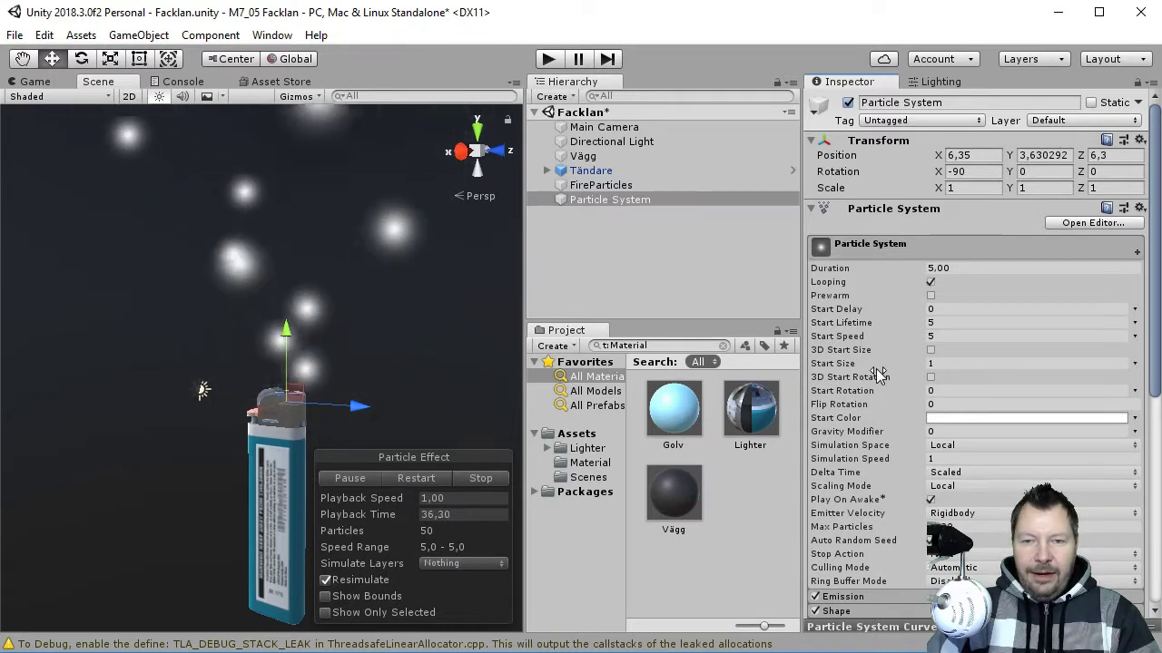
left_click_drag(930, 323, 1072, 323)
left_click(935, 323)
type("5")
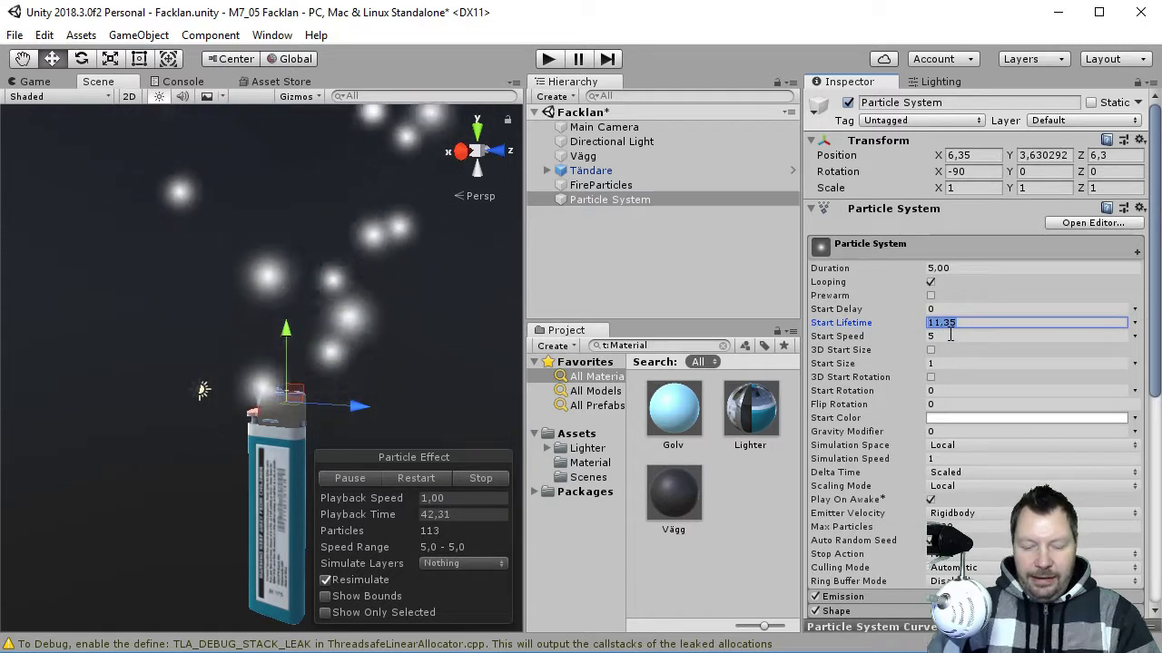
left_click(950, 335)
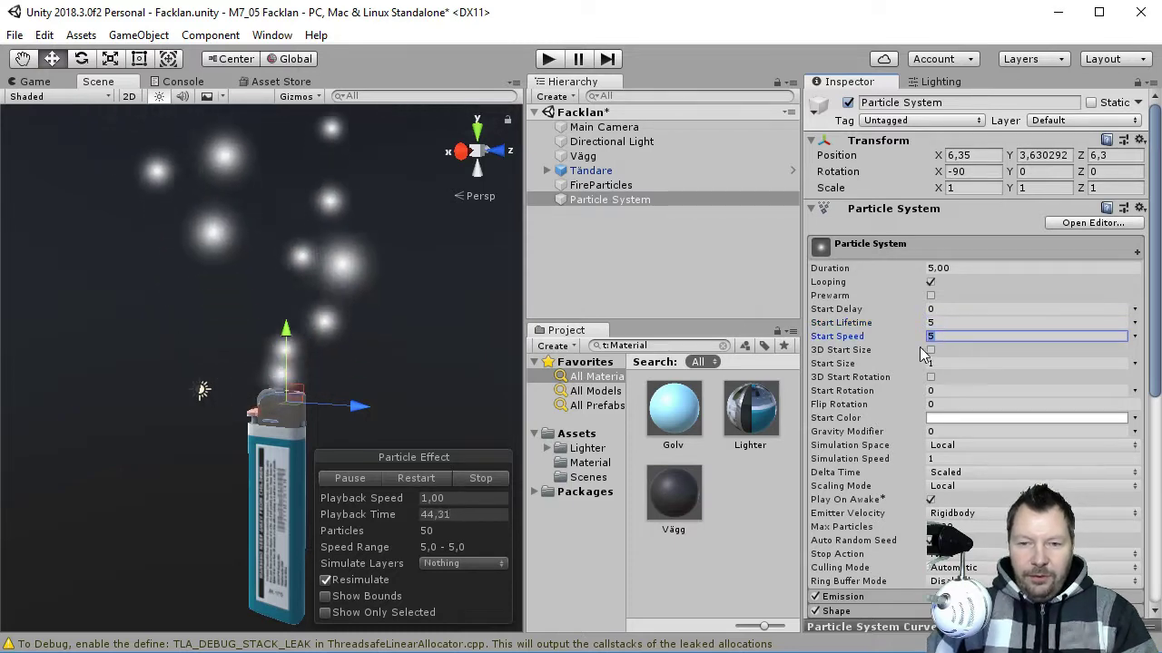
Expand the particle system's Renderer module to examine its material settings
scroll(970, 377, "down", 5)
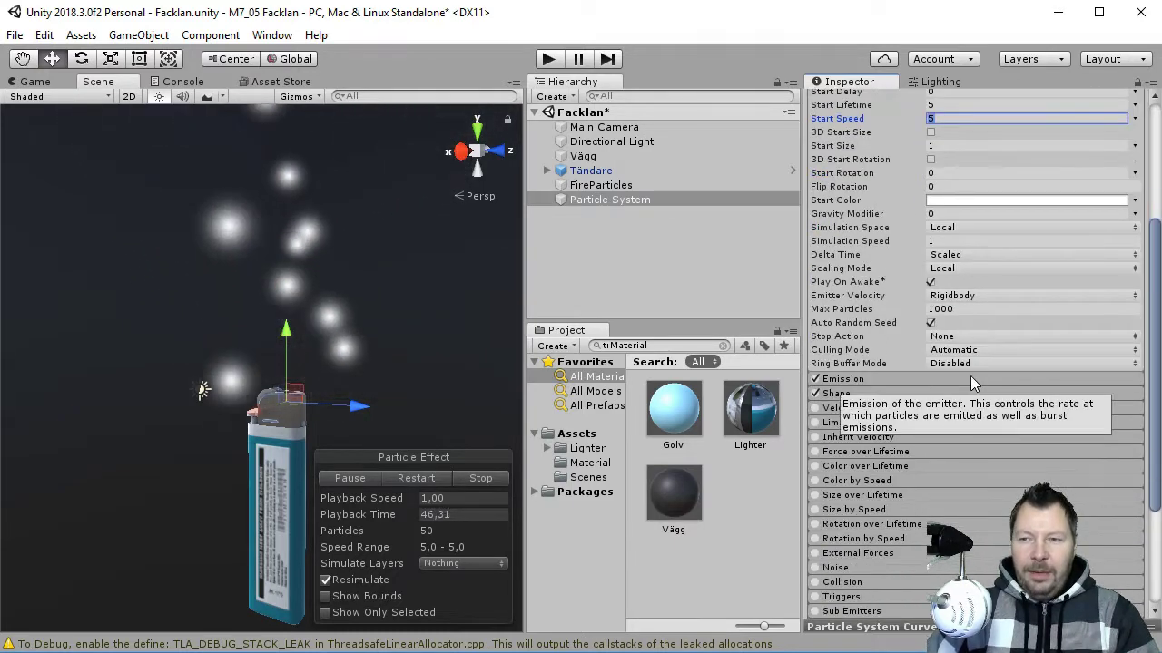
scroll(972, 381, "down", 4)
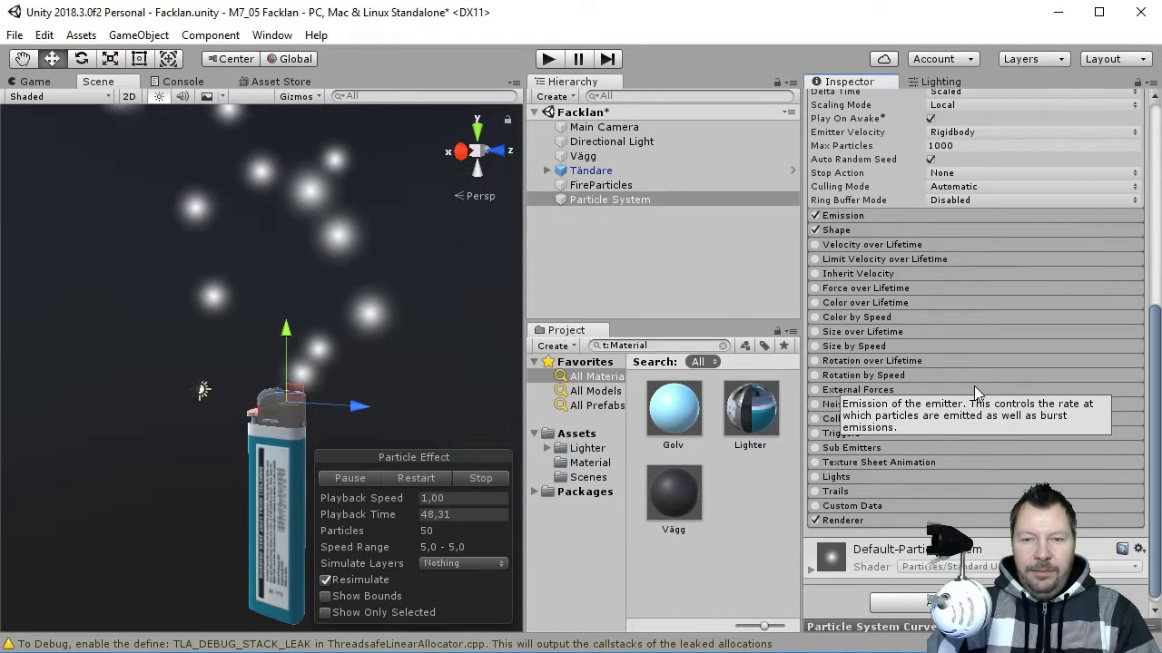
left_click(853, 519)
scroll(981, 451, "down", 6)
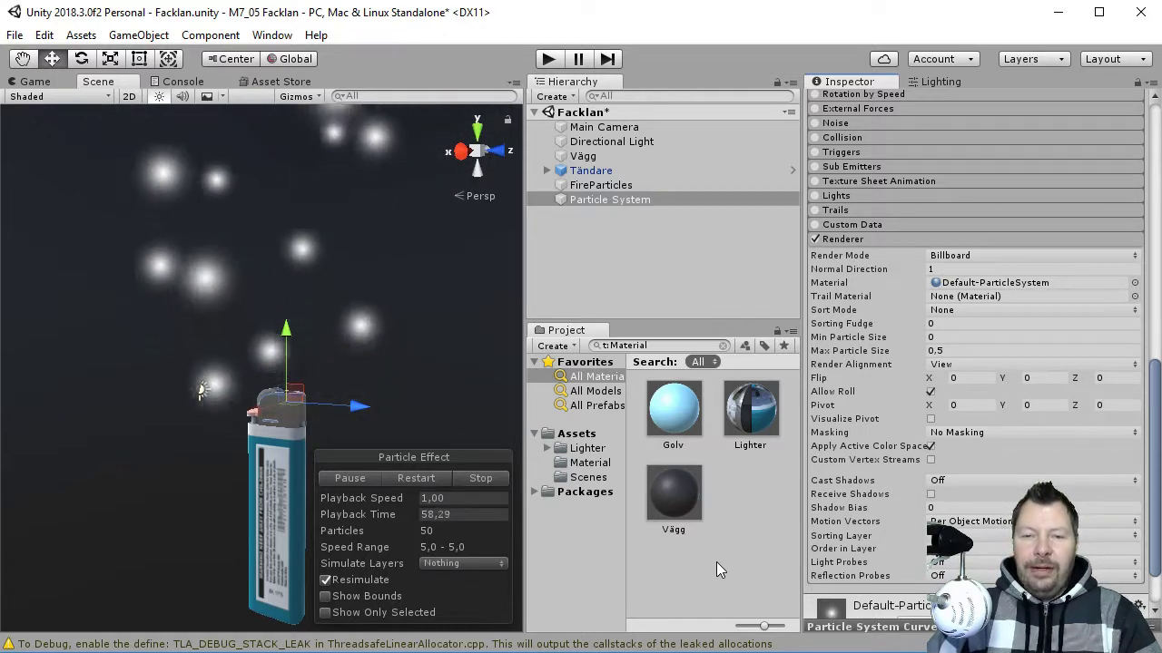
Create a new material named FireMaterial in the project's Material folder
left_click(606, 464)
left_click(685, 408)
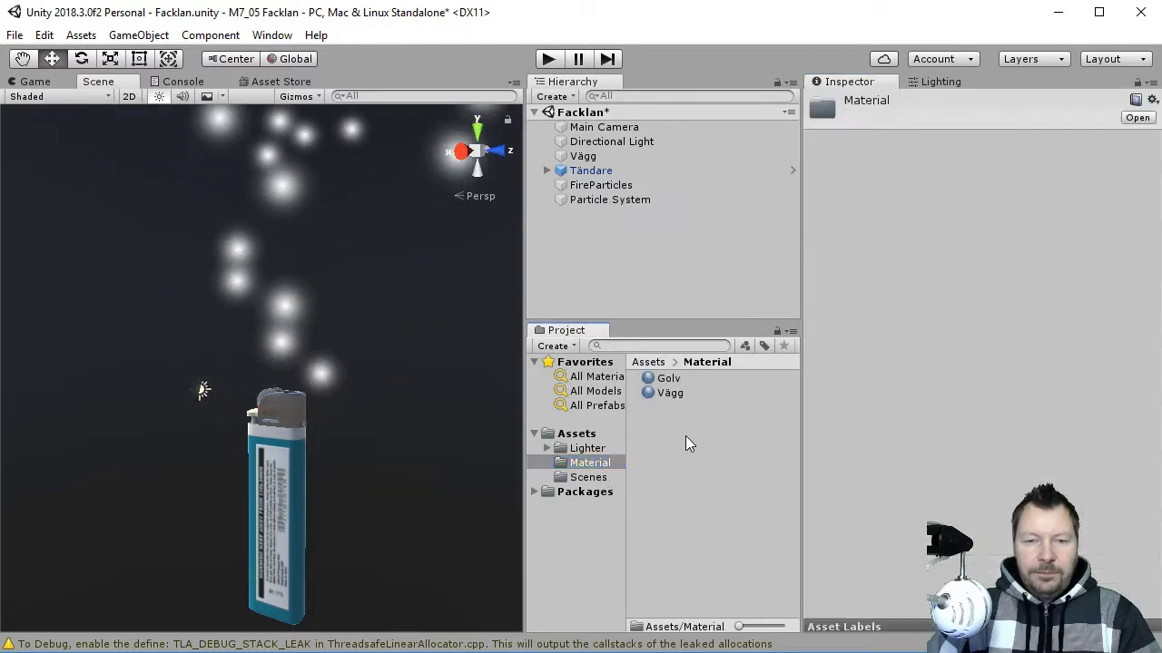
right_click(686, 436)
mouse_move(751, 453)
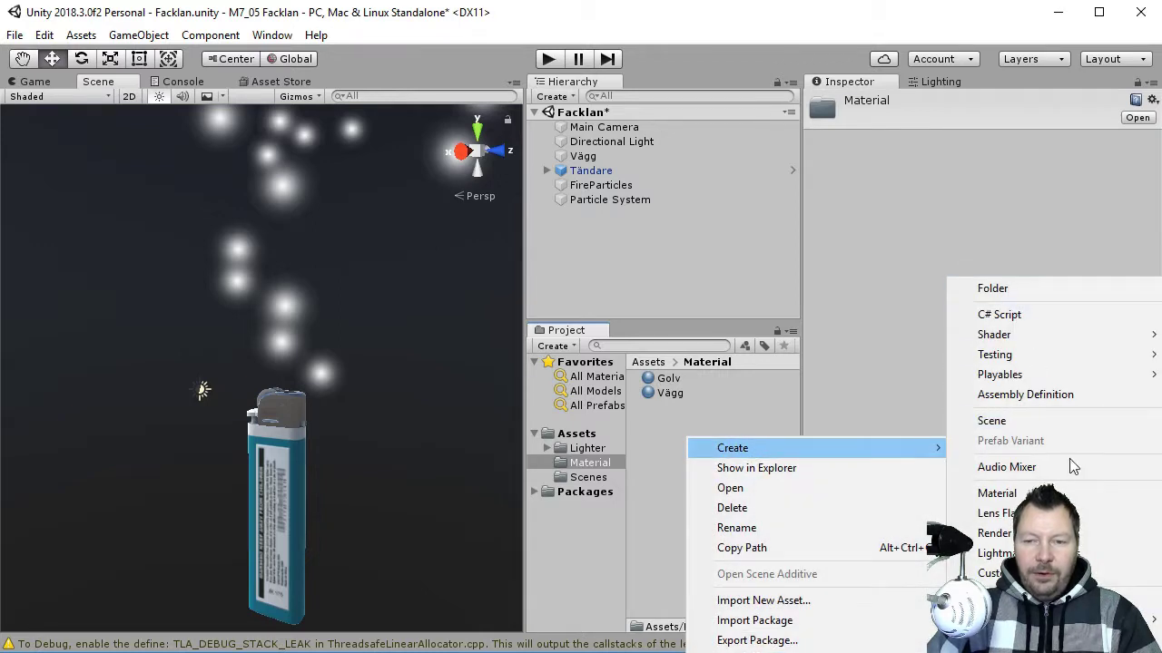
left_click(1021, 495)
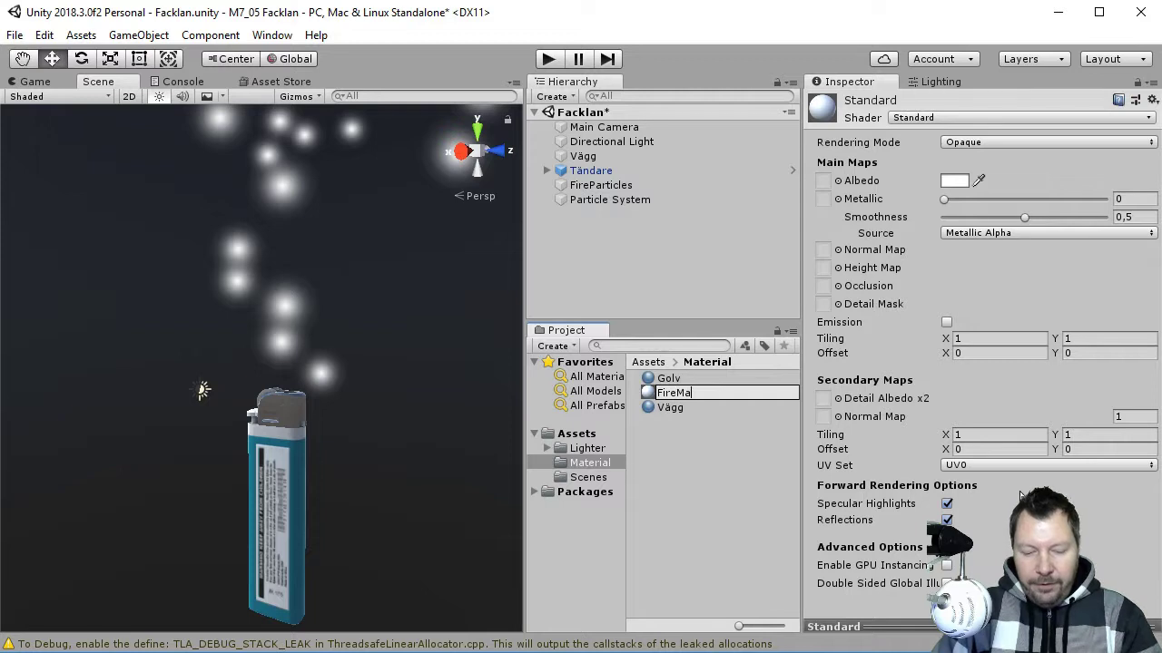
key("Return")
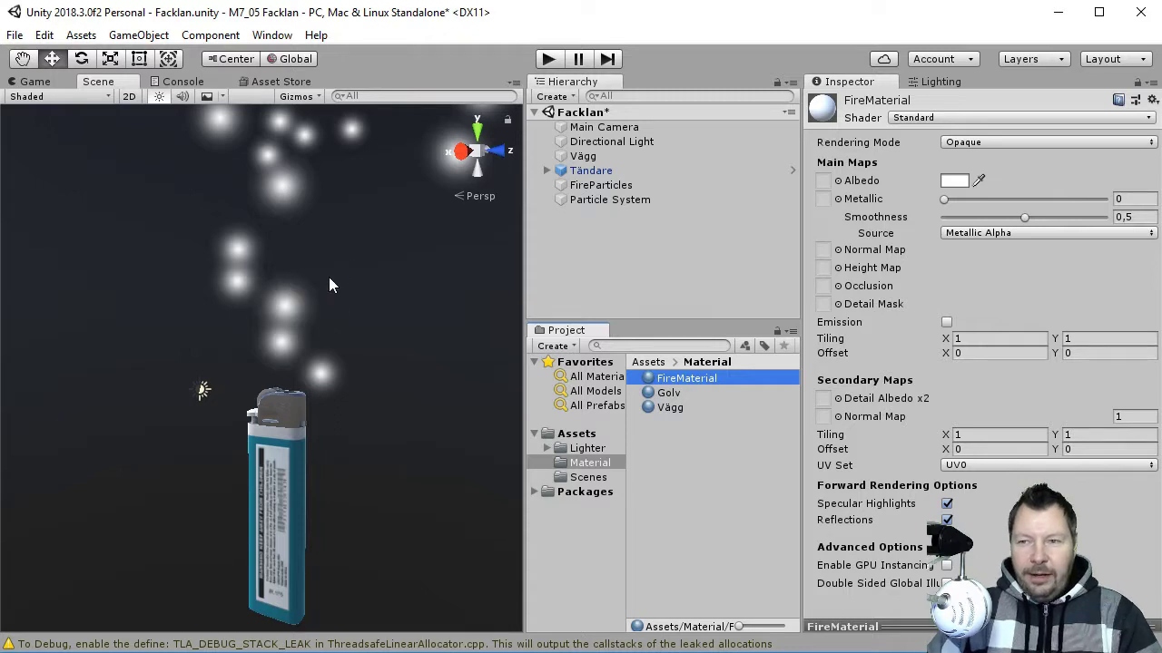
Set FireMaterial's shader to Mobile/Particles/Additive
left_click(957, 121)
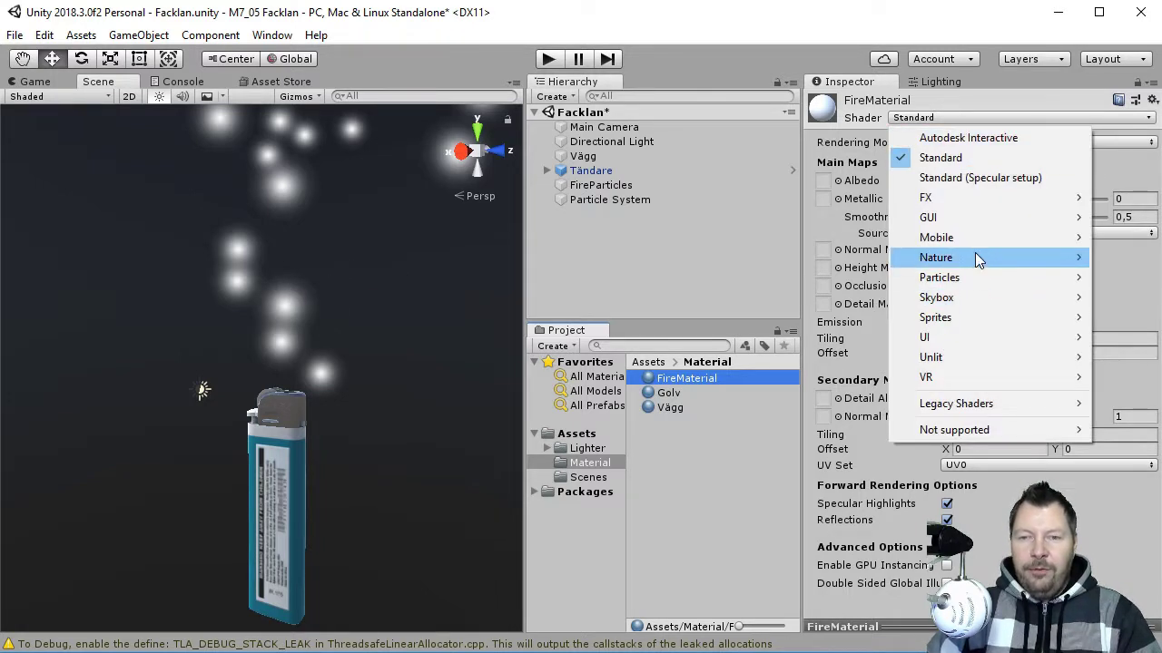
mouse_move(961, 238)
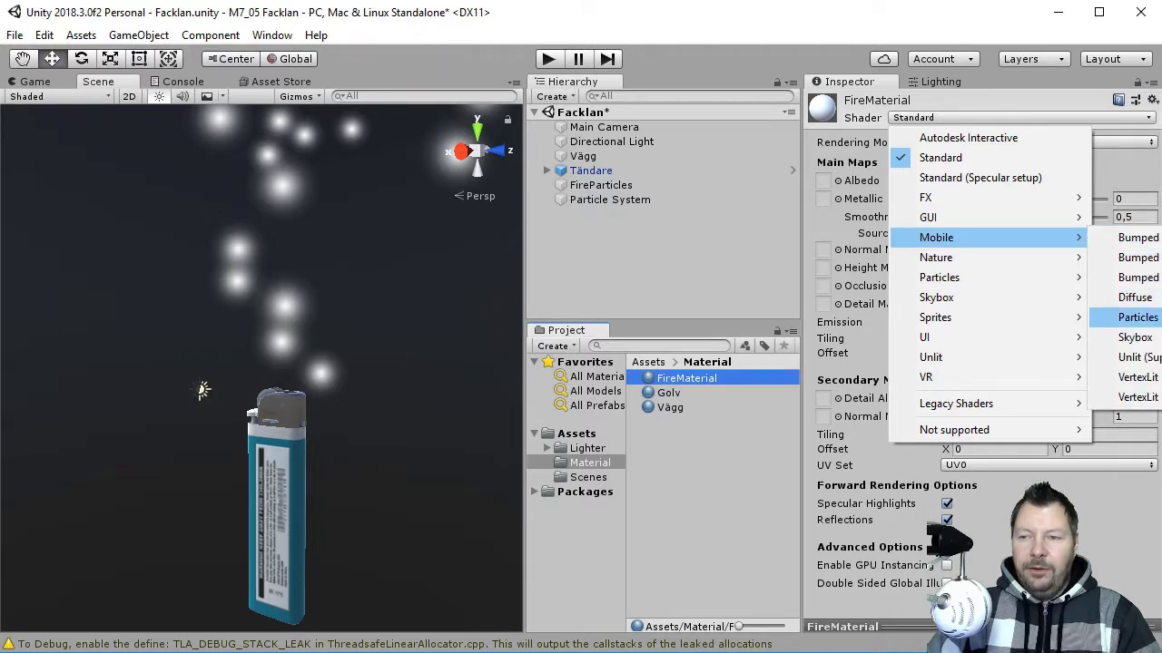
left_click(1157, 317)
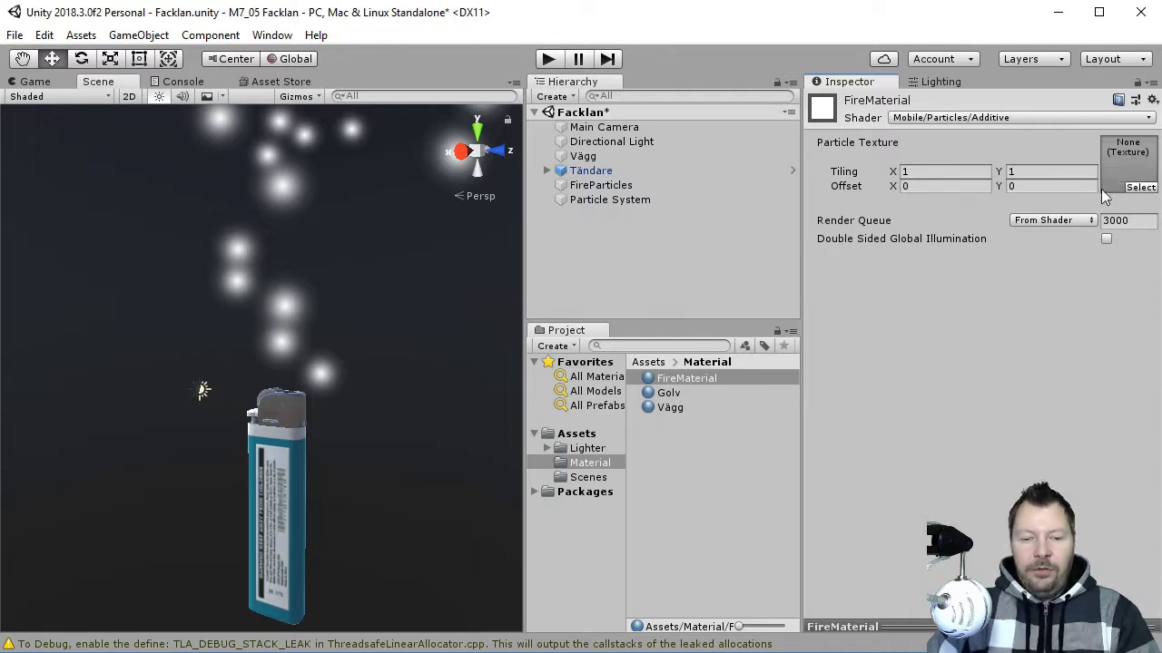
Switch to GIMP and export the fire cloud image as ParticleFirecloud.png into Desktop/M7_05 Facklan/Assets/Material with the default PNG options
key("alt+Tab")
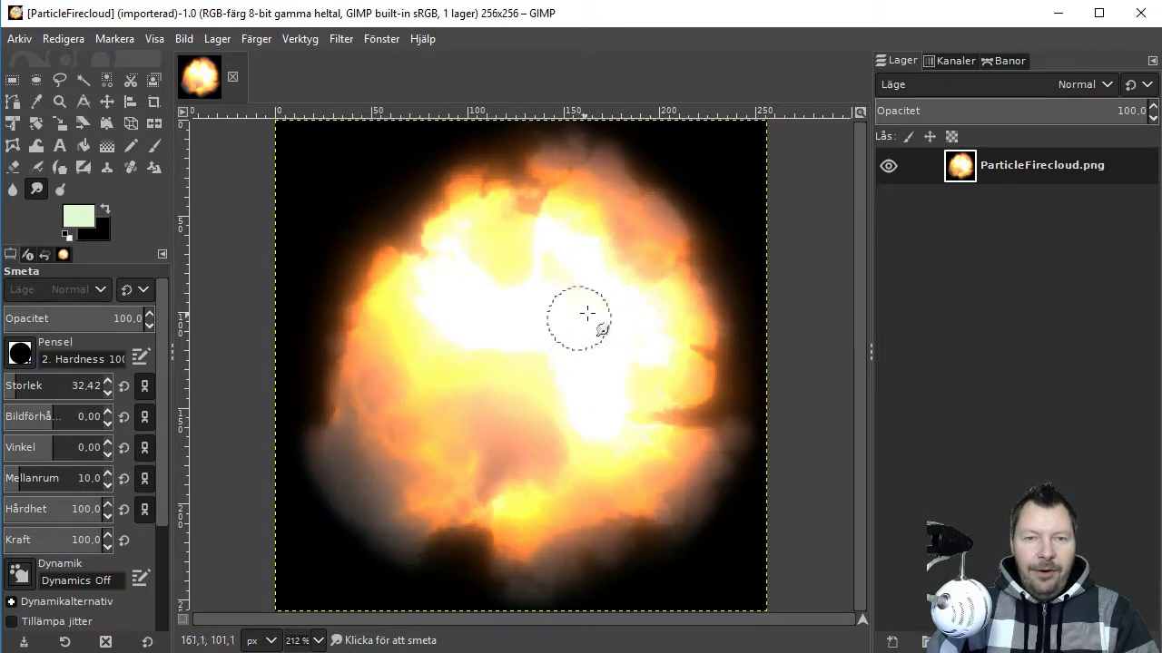
right_click(481, 253)
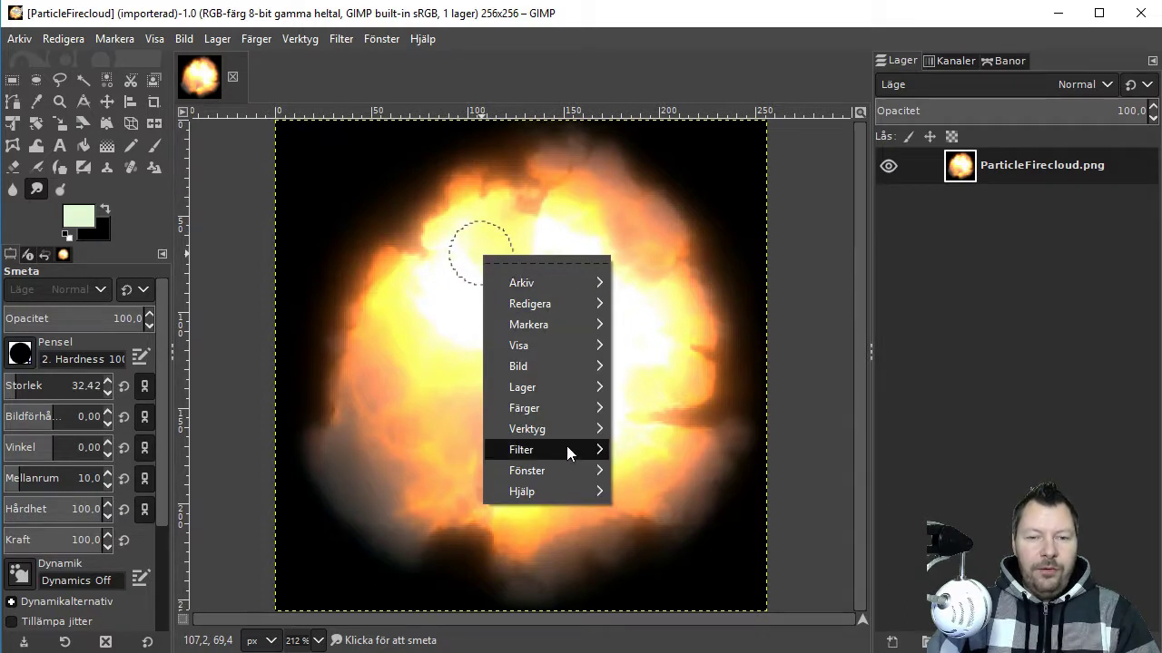
mouse_move(539, 284)
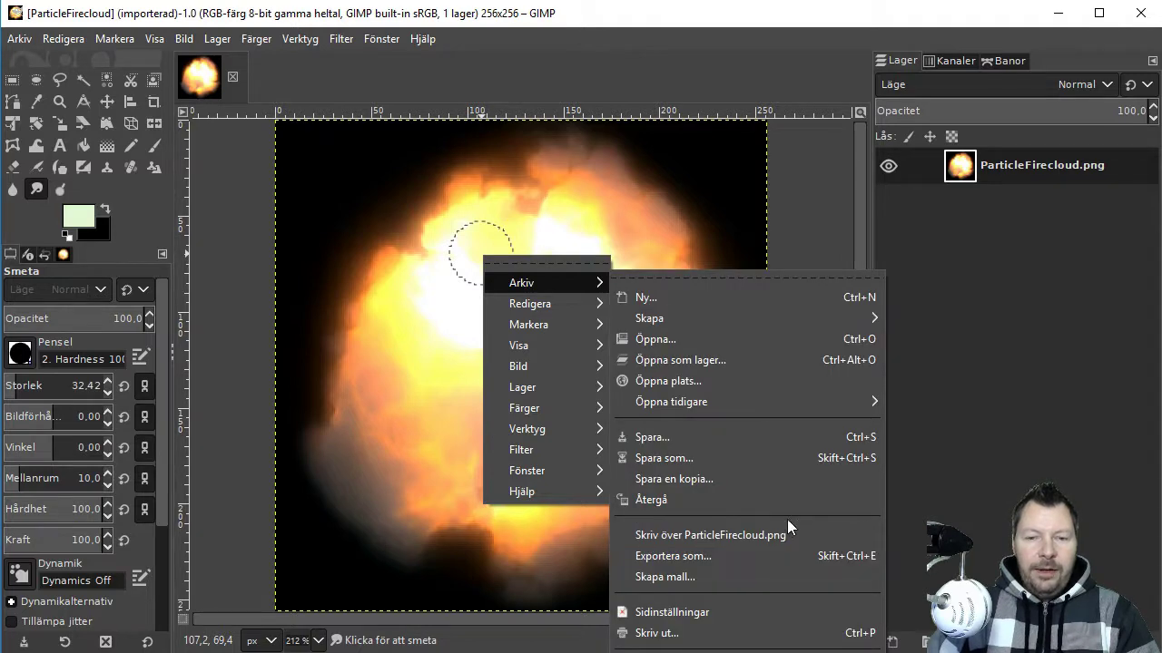
left_click(725, 556)
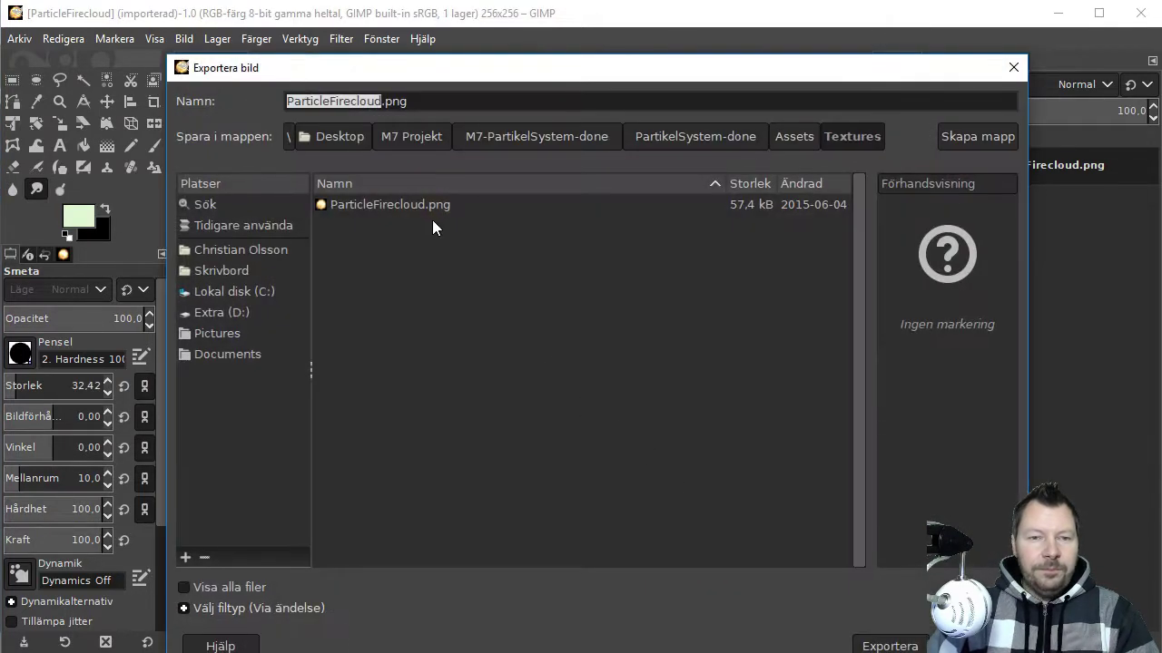
left_click(342, 140)
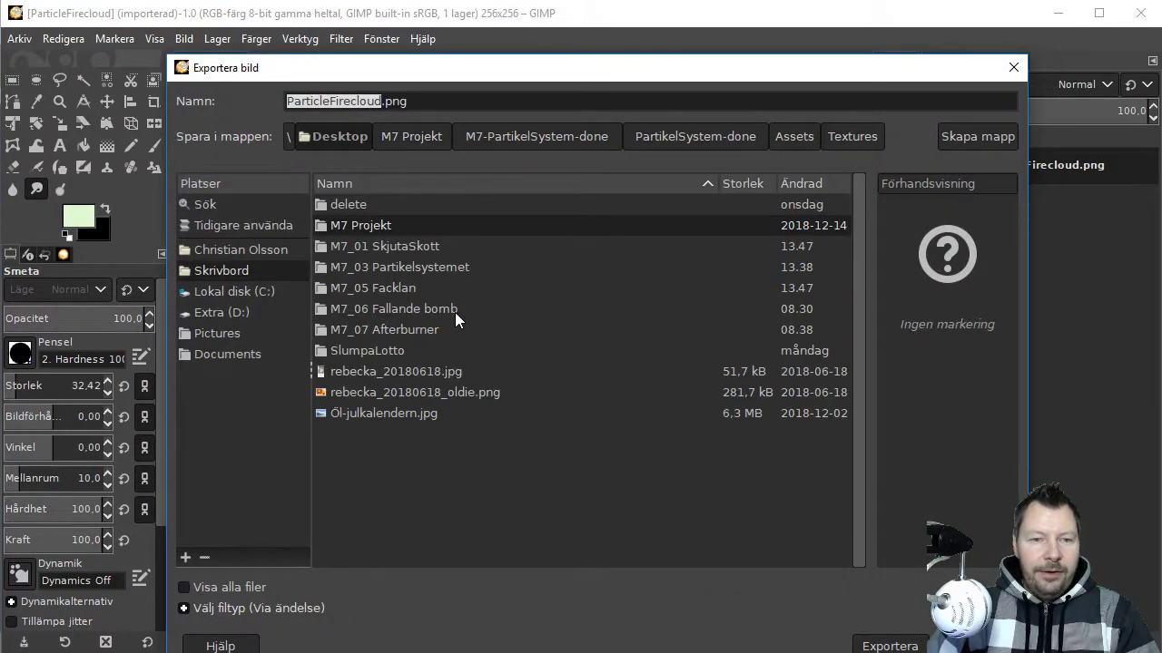
double_click(398, 286)
double_click(363, 205)
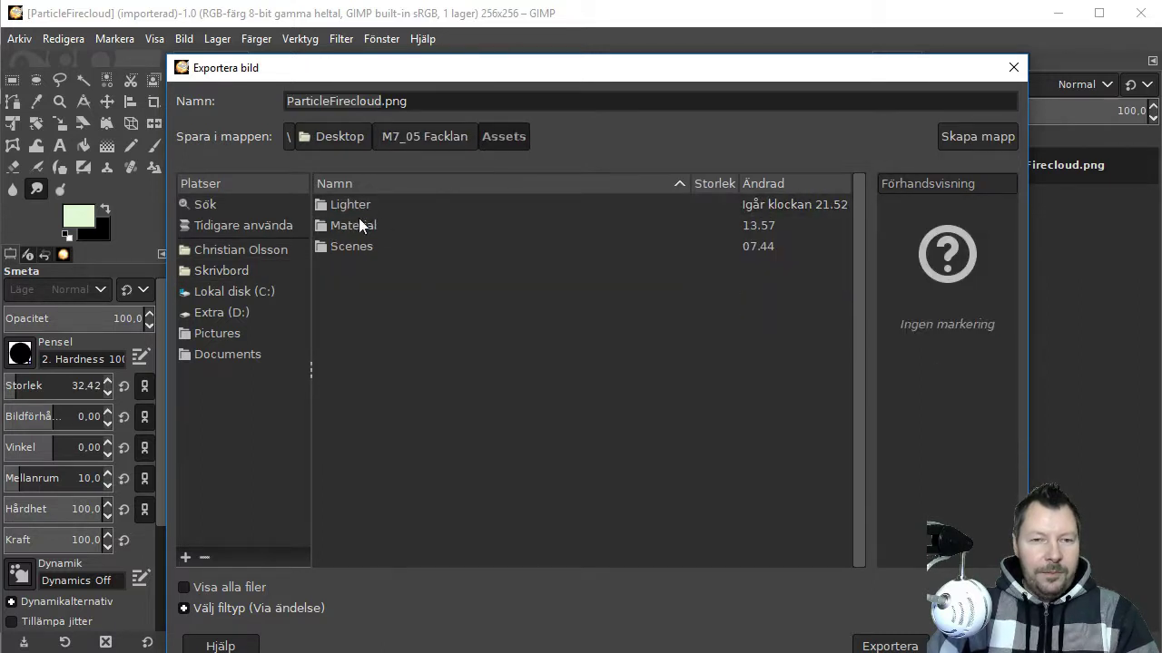
double_click(358, 223)
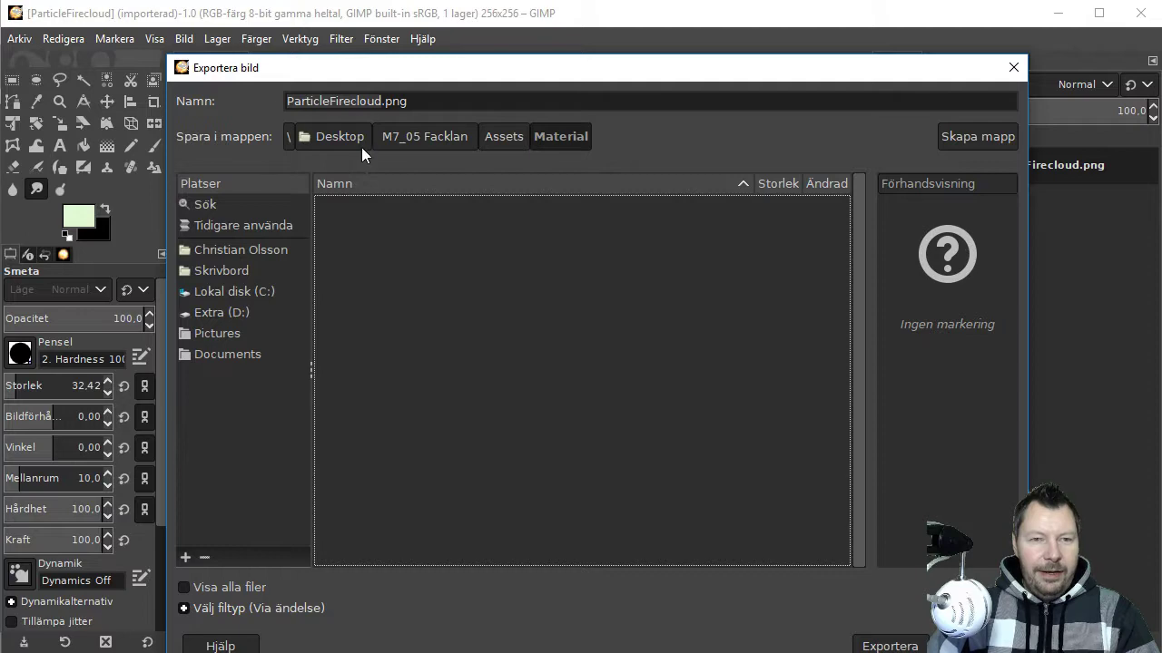
left_click(879, 645)
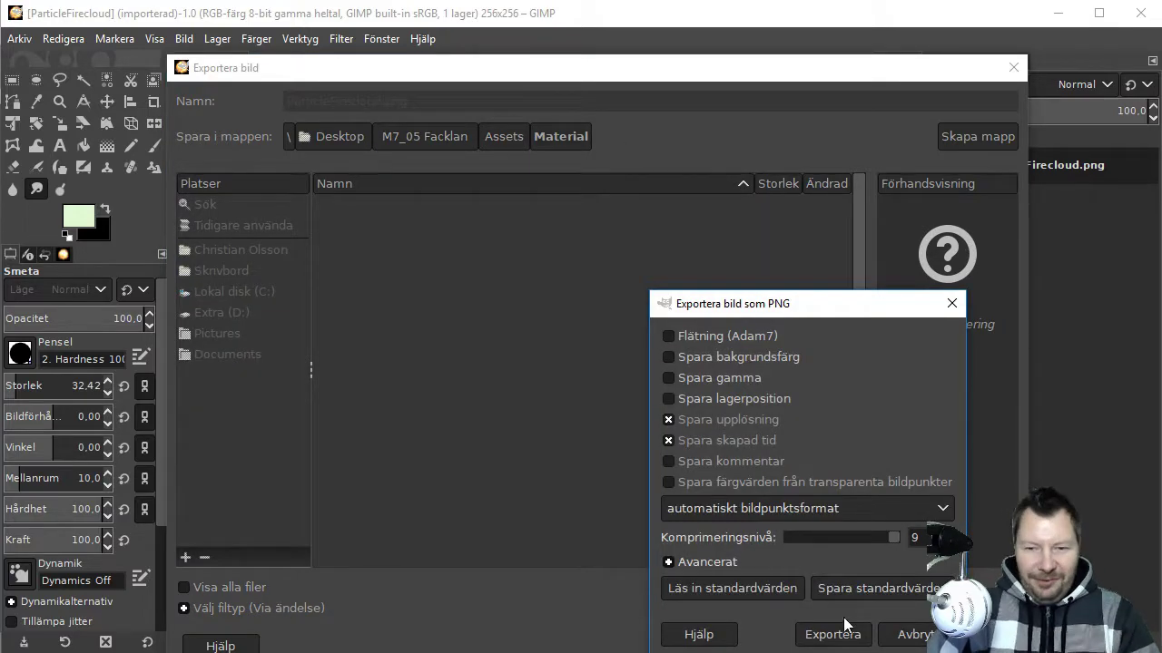
left_click(842, 630)
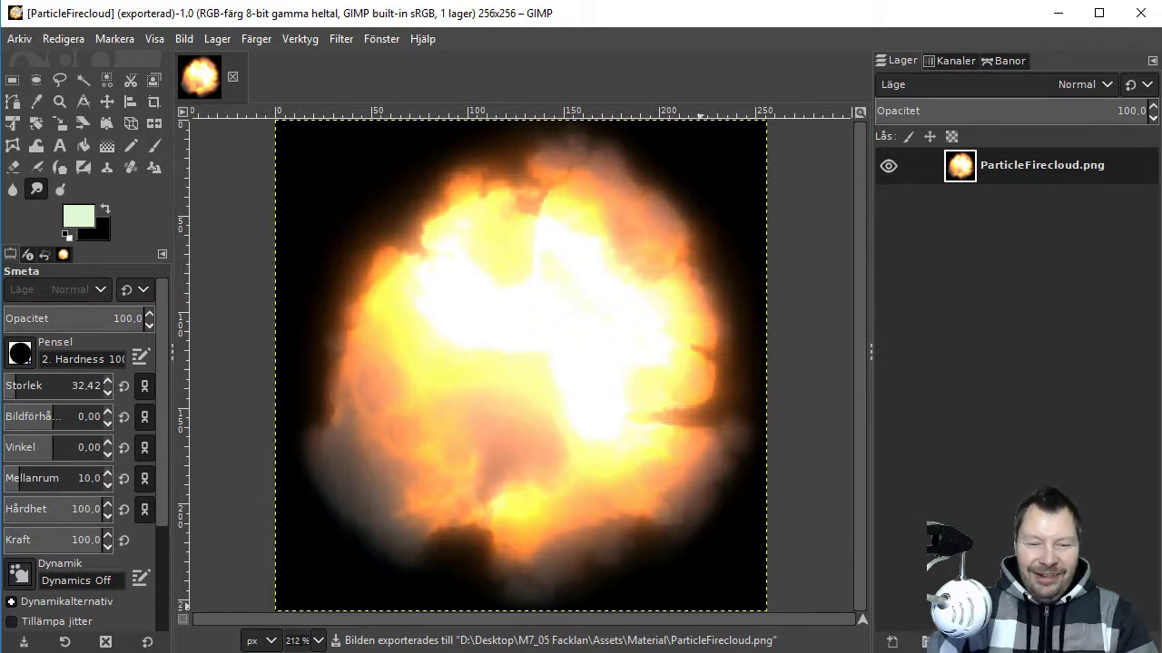
Switch back to Unity and assign the imported ParticleFirecloud image as FireMaterial's particle texture
key("alt+Tab")
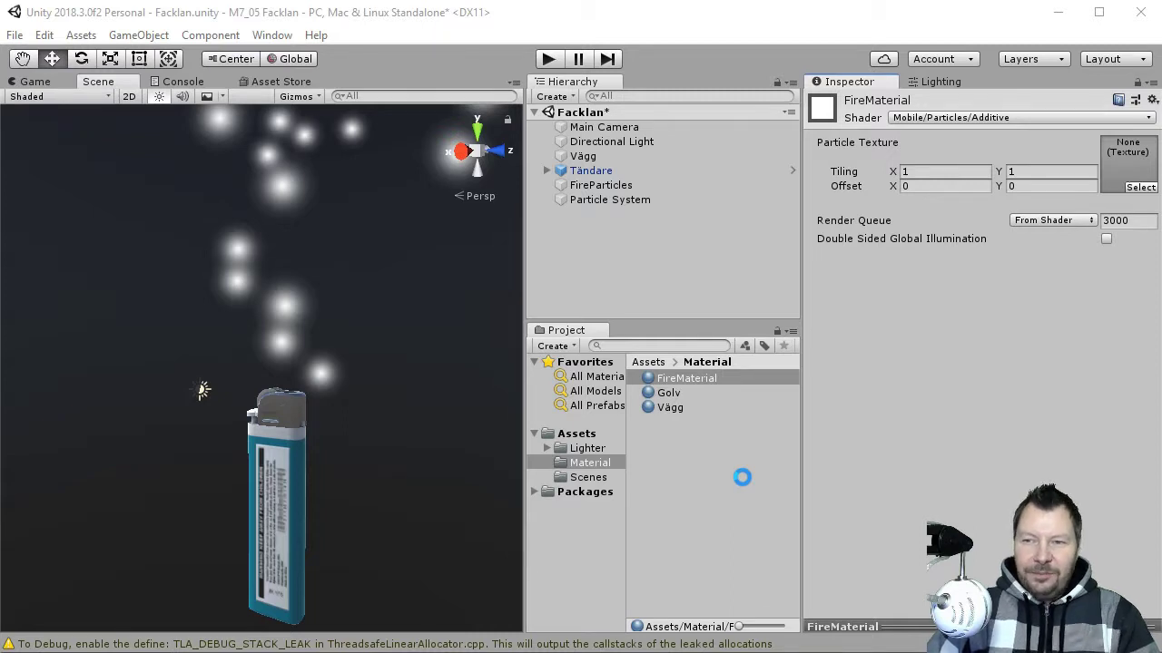
left_click(691, 408)
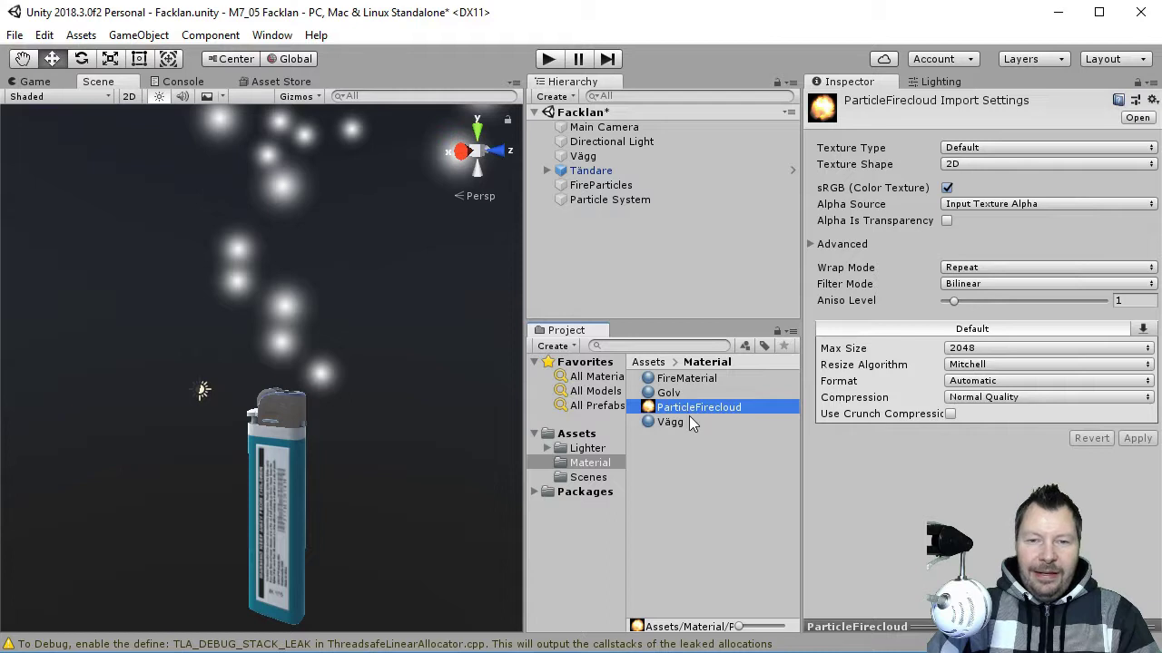
left_click(677, 380)
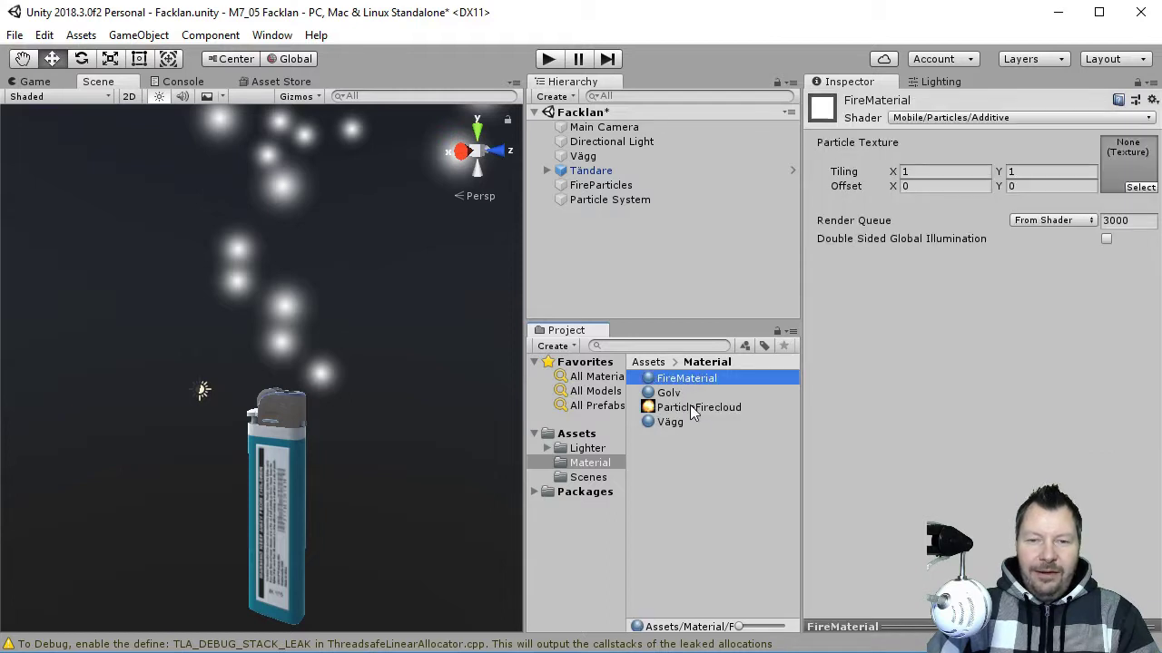
left_click_drag(692, 411, 1086, 213)
left_click_drag(1137, 156, 1138, 159)
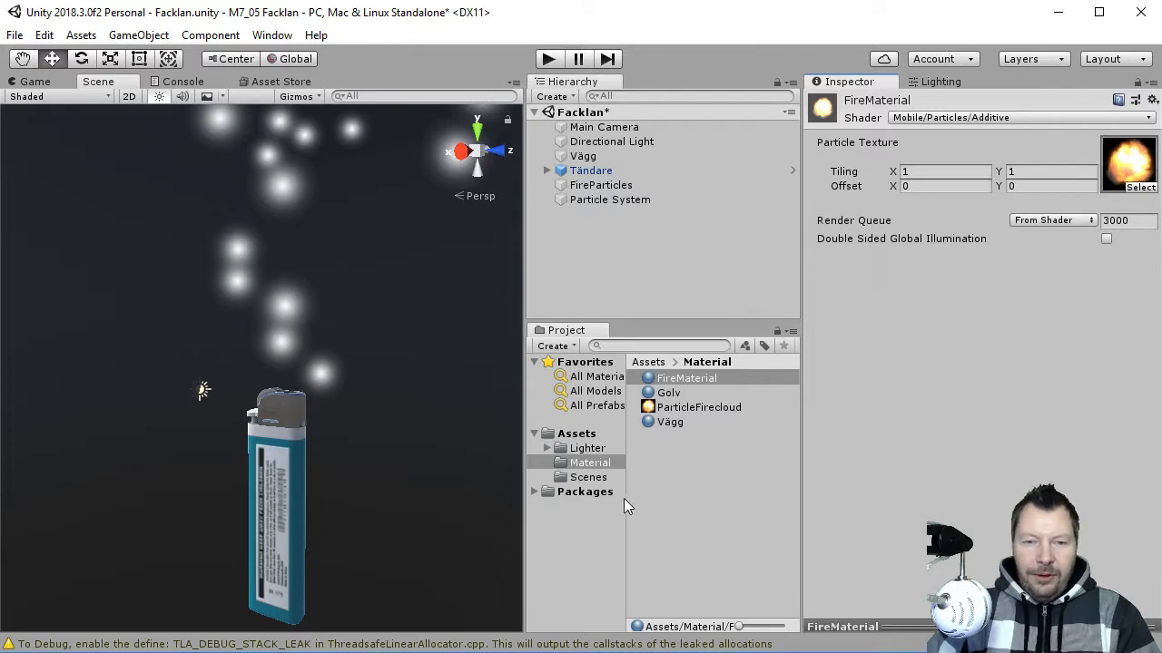
Assign FireMaterial as the Renderer material of the Particle System object
left_click(618, 201)
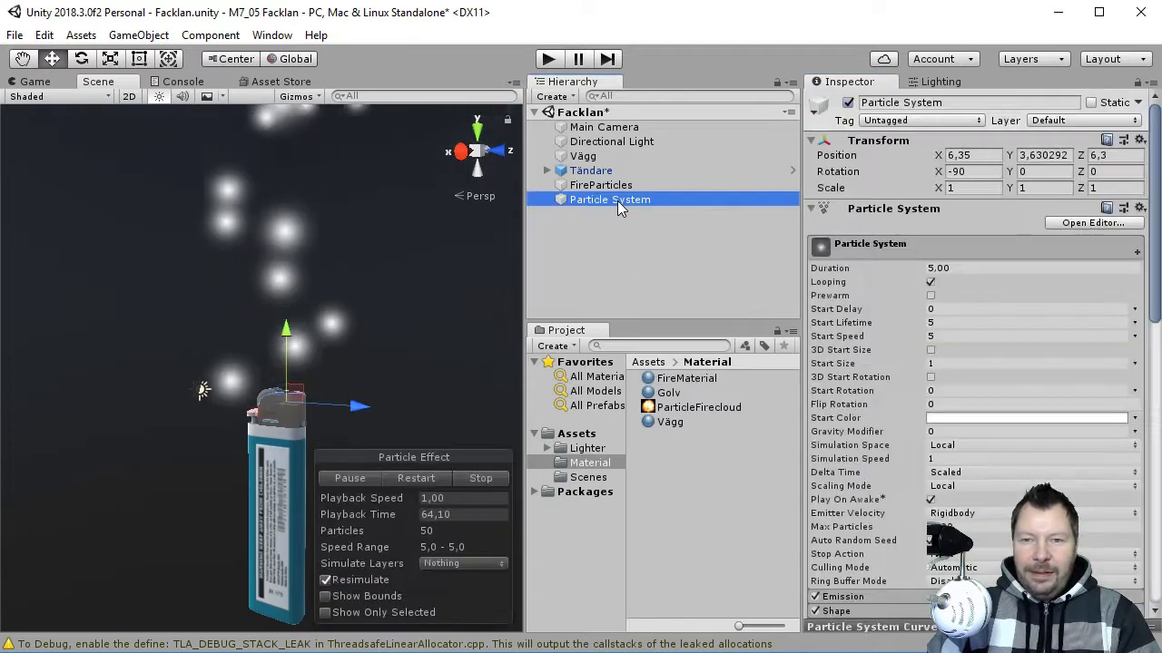
scroll(1064, 367, "down", 5)
scroll(1060, 378, "down", 5)
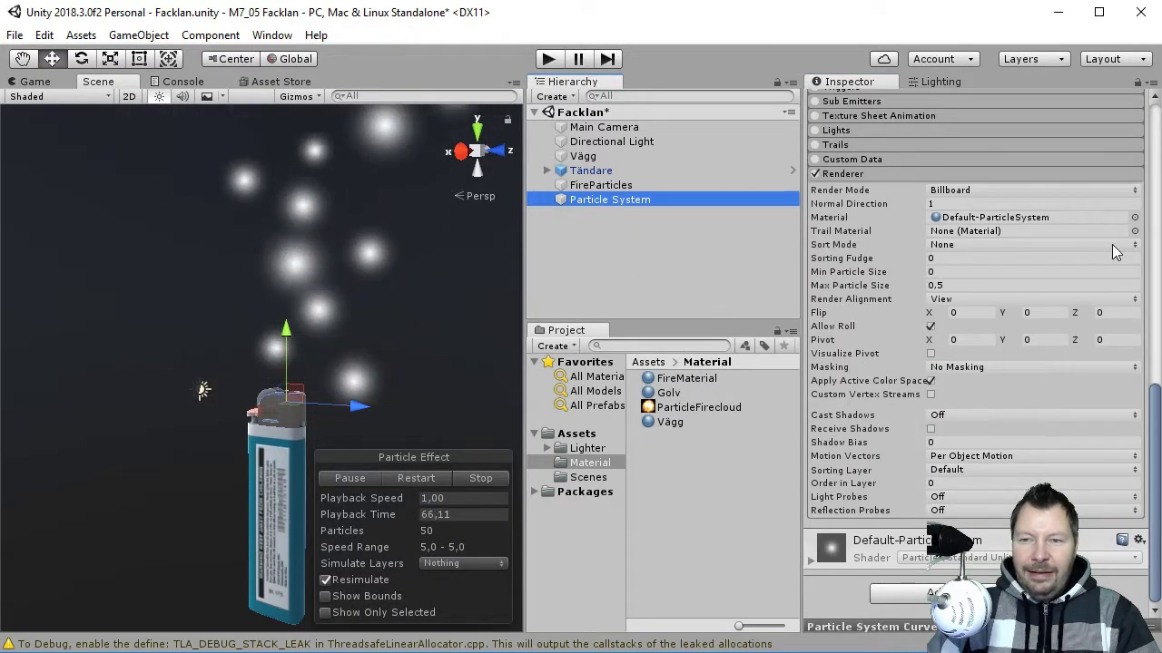
left_click(1134, 218)
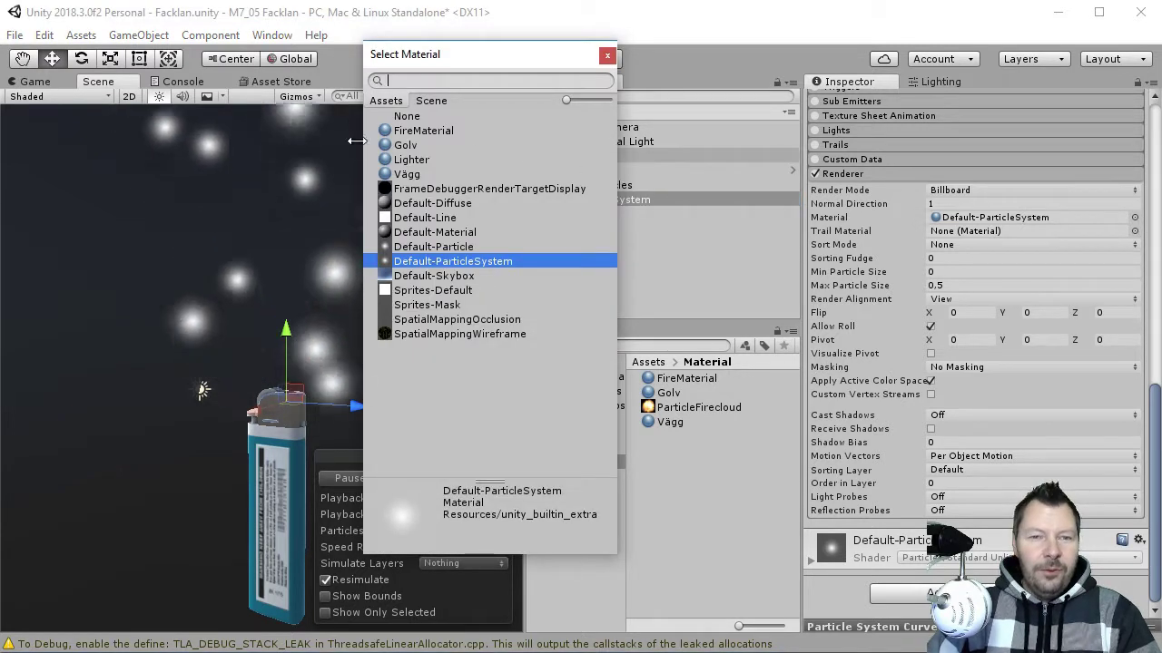
left_click(425, 131)
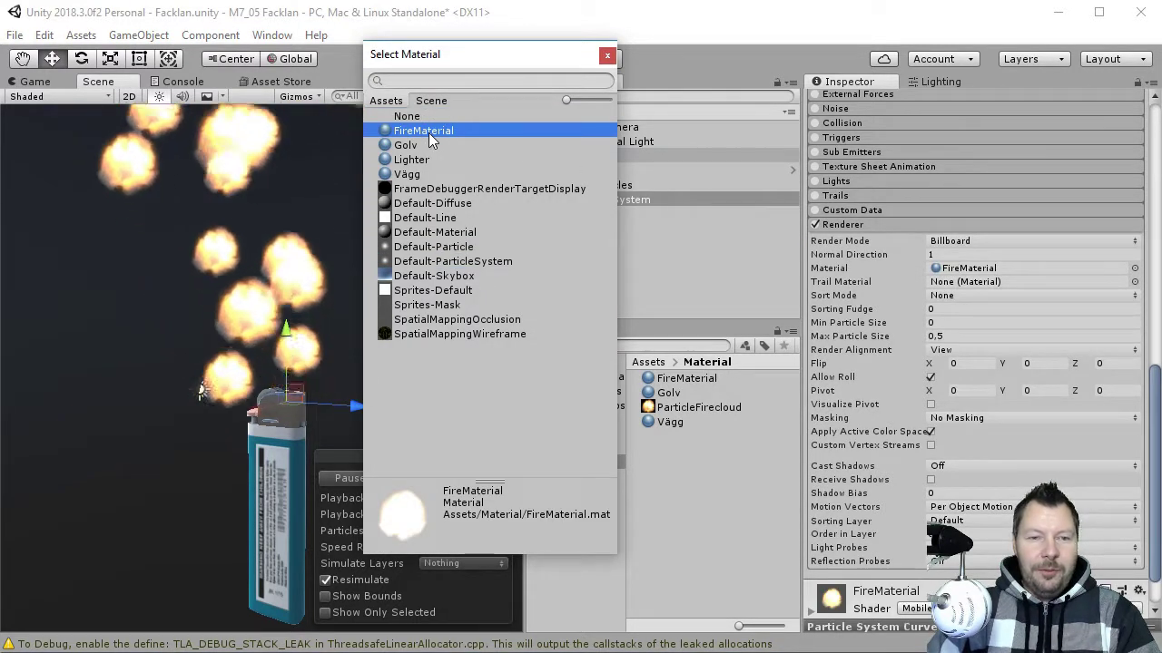
left_click(607, 55)
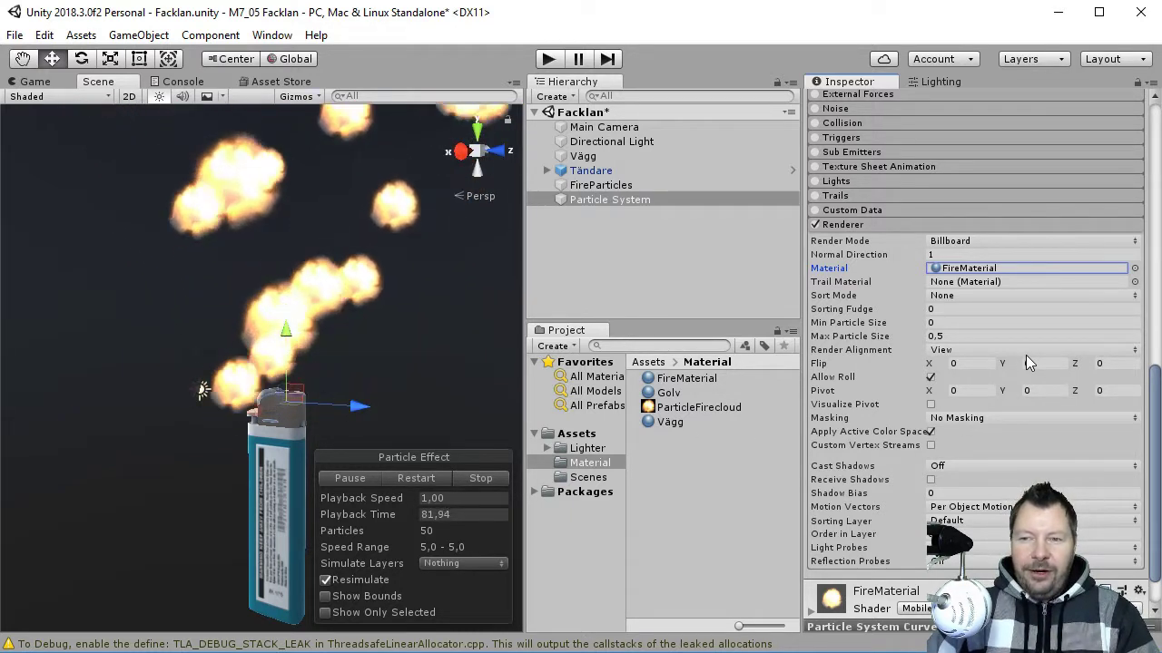
Review the particle system's Renderer, FireMaterial and main module settings
scroll(970, 299, "up", 5)
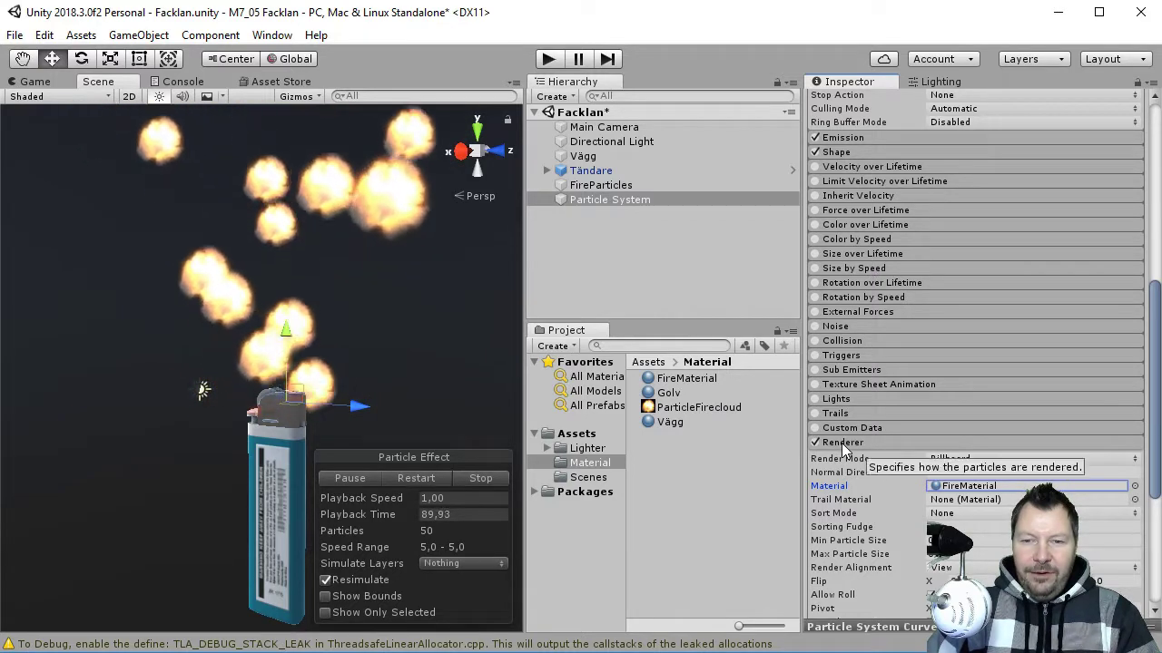
scroll(998, 392, "down", 5)
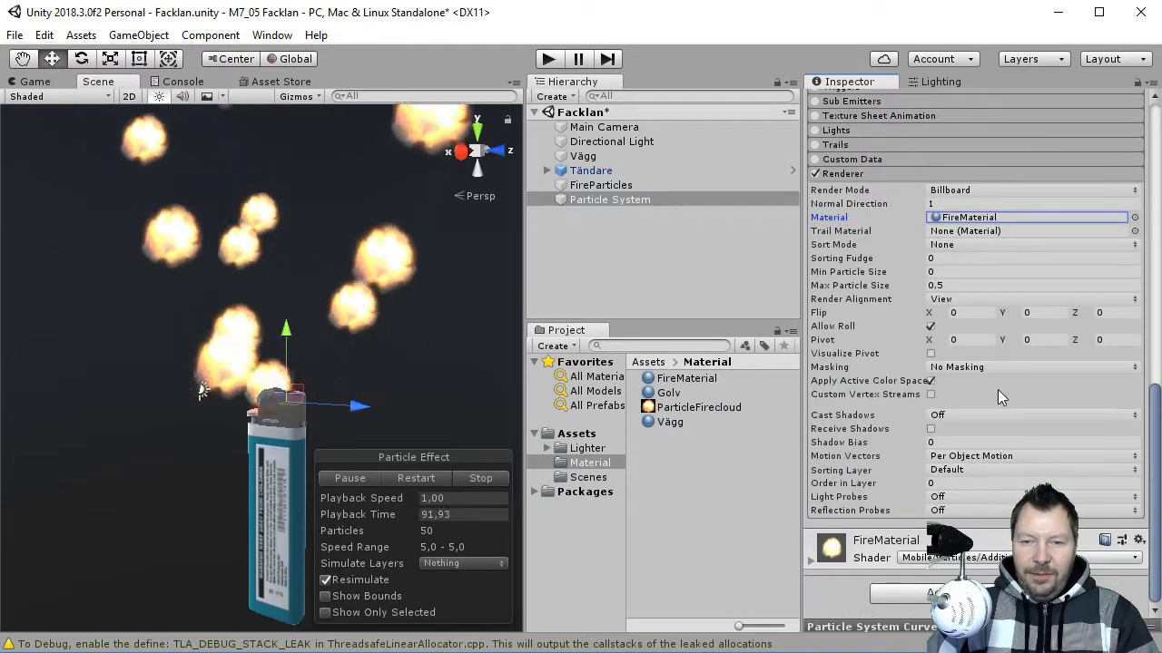
scroll(987, 444, "down", 1)
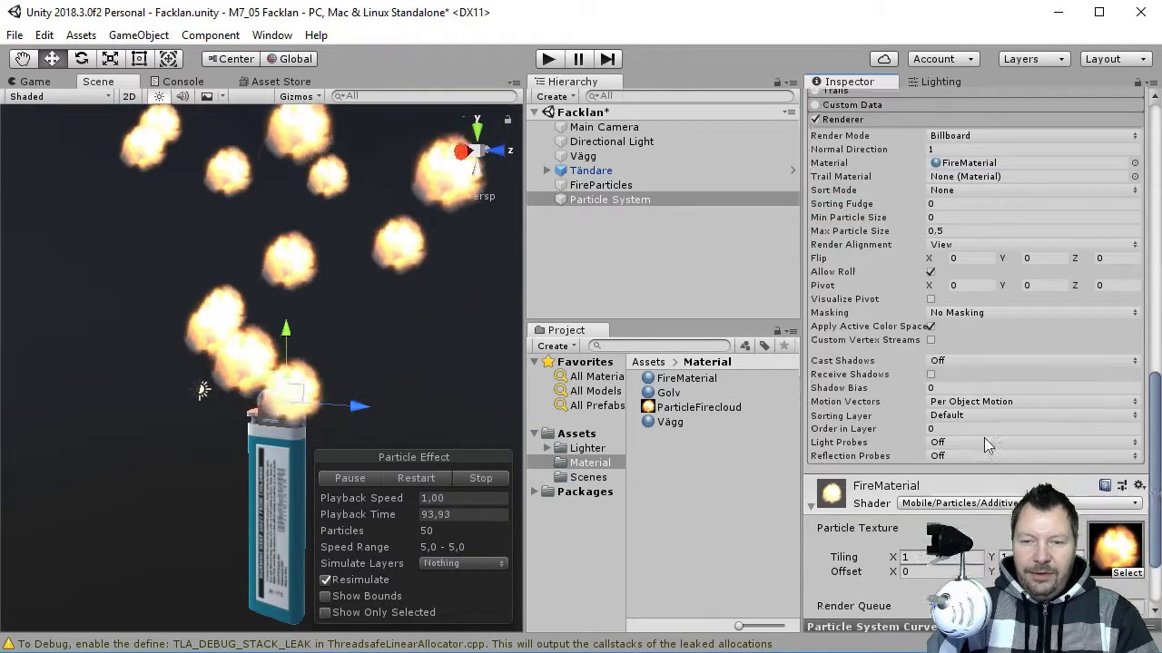
scroll(988, 445, "down", 2)
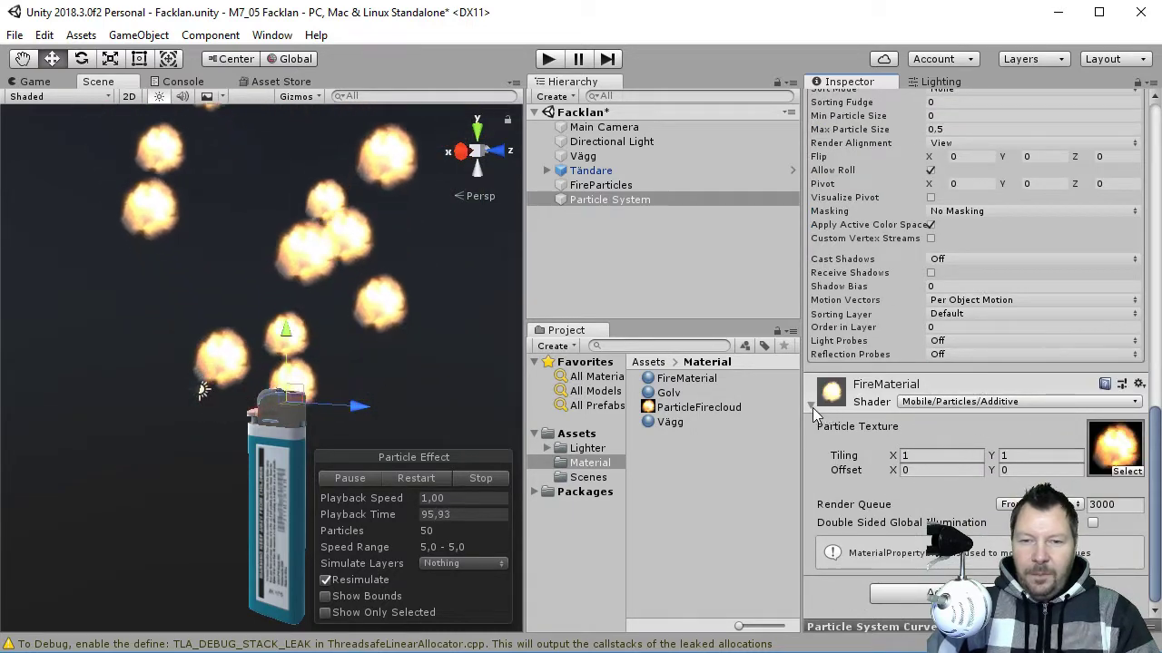
scroll(813, 407, "up", 15)
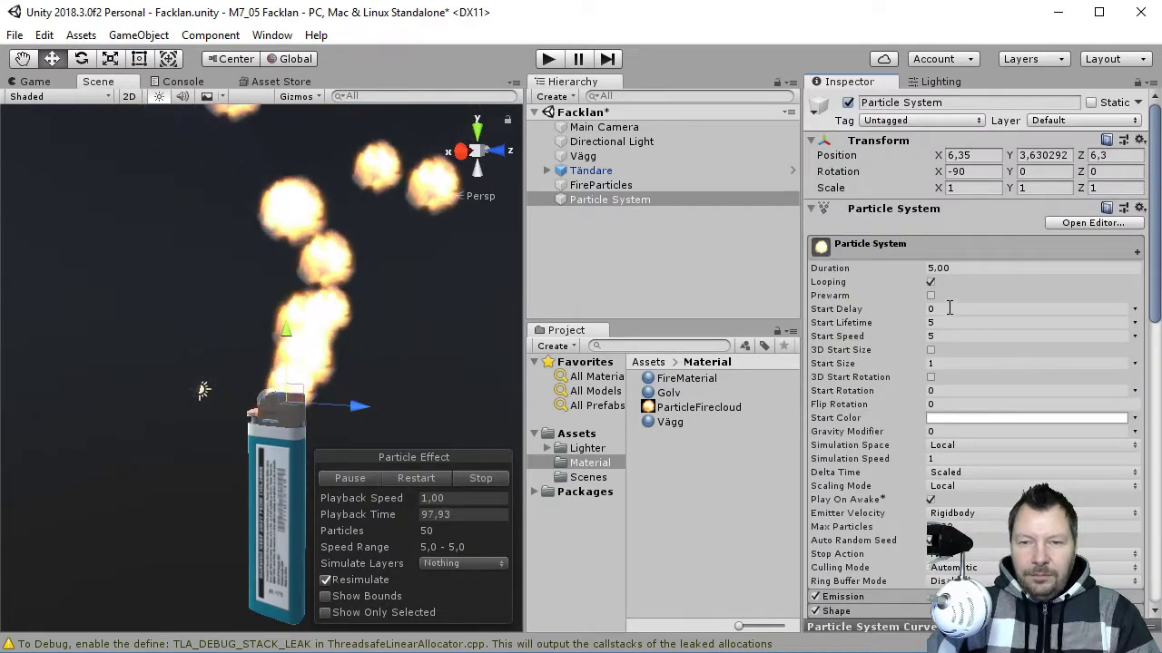
scroll(963, 312, "down", 8)
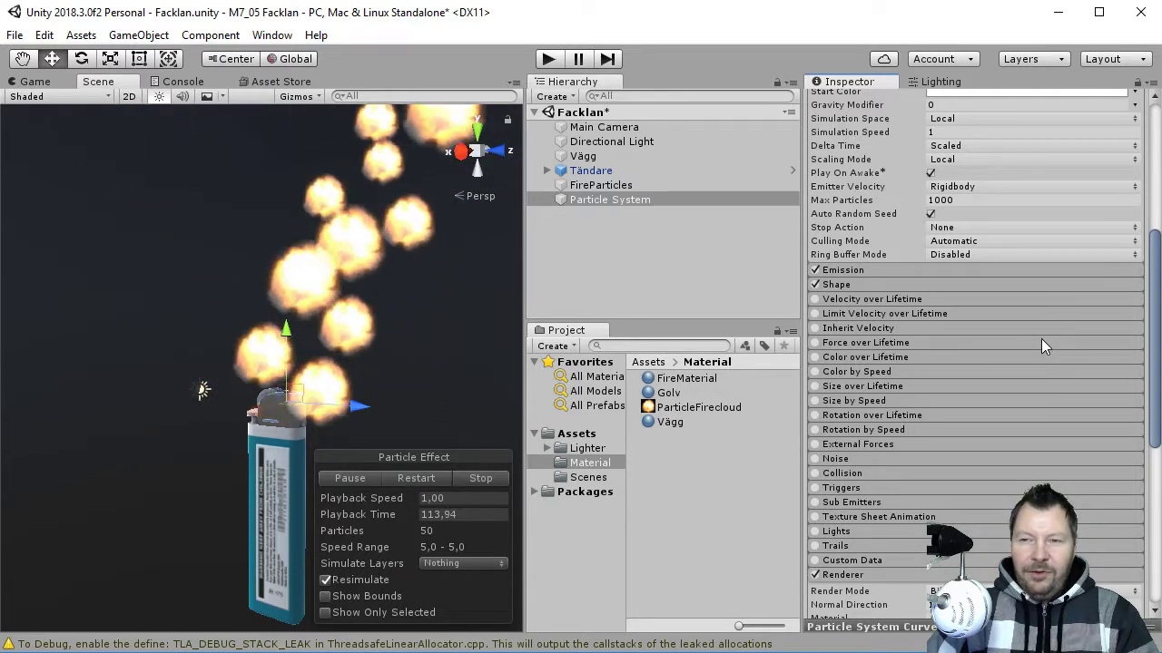
scroll(1041, 338, "up", 10)
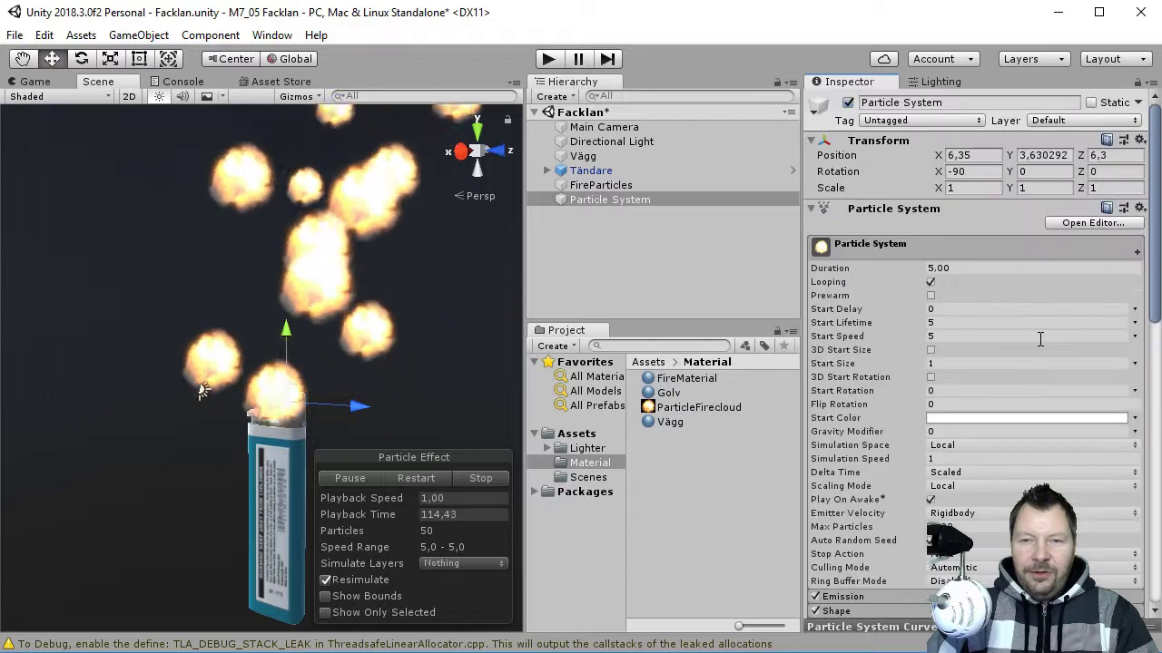
Set the particle system's Start Speed to 0,5
left_click(919, 337)
left_click_drag(918, 338, 859, 337)
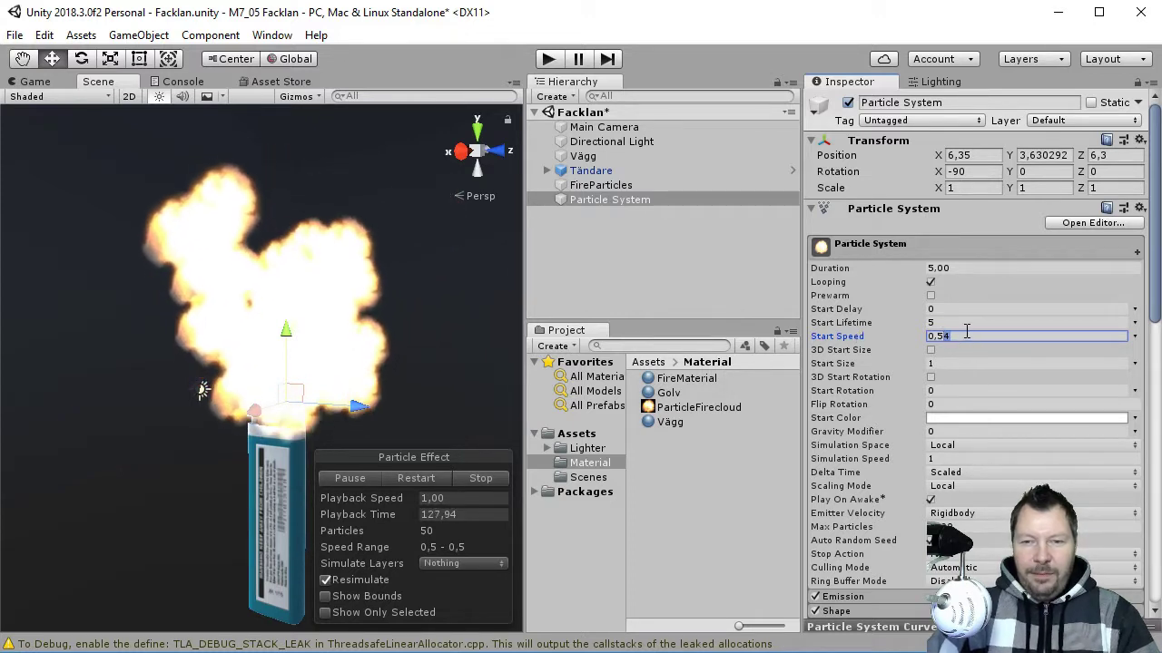
type("0.5")
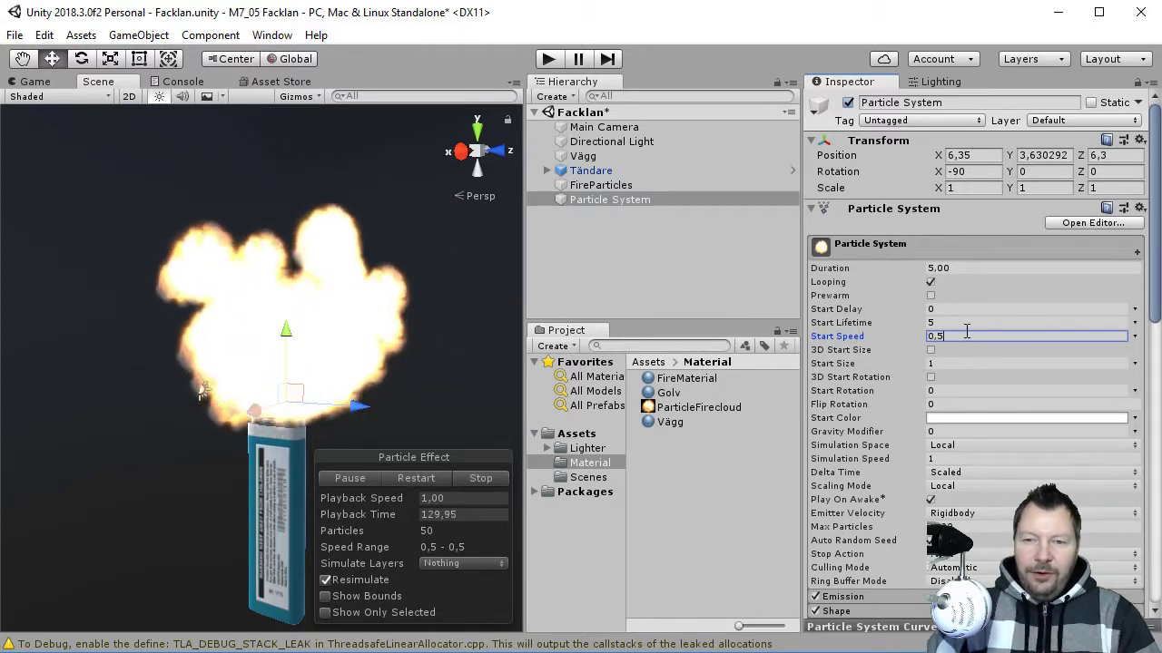
Try larger particle sizes, and set the Start Size to 1,1
left_click(928, 364)
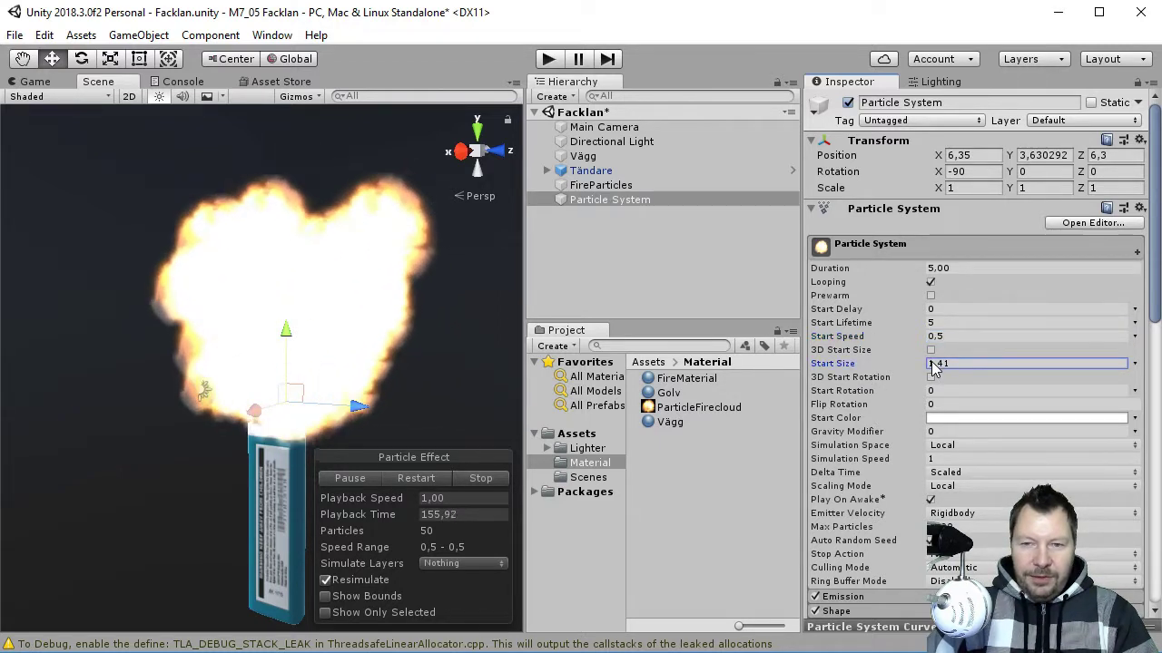
key("BackSpace")
type("8")
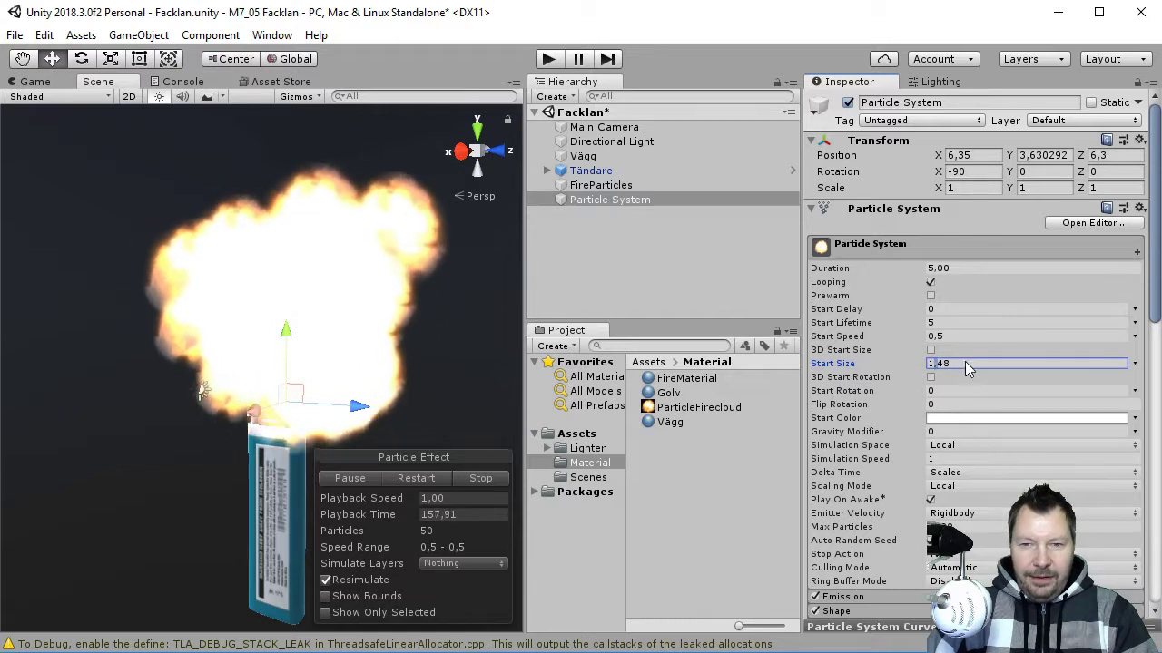
key("BackSpace")
key("BackSpace")
key("BackSpace")
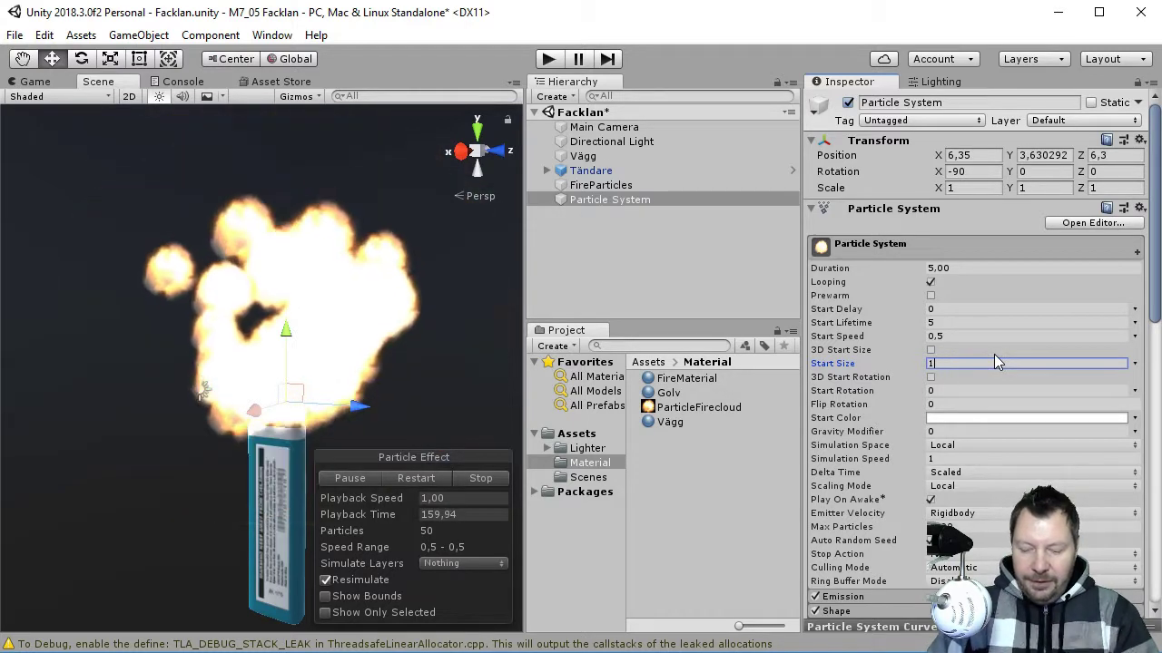
type(",1")
key("Tab")
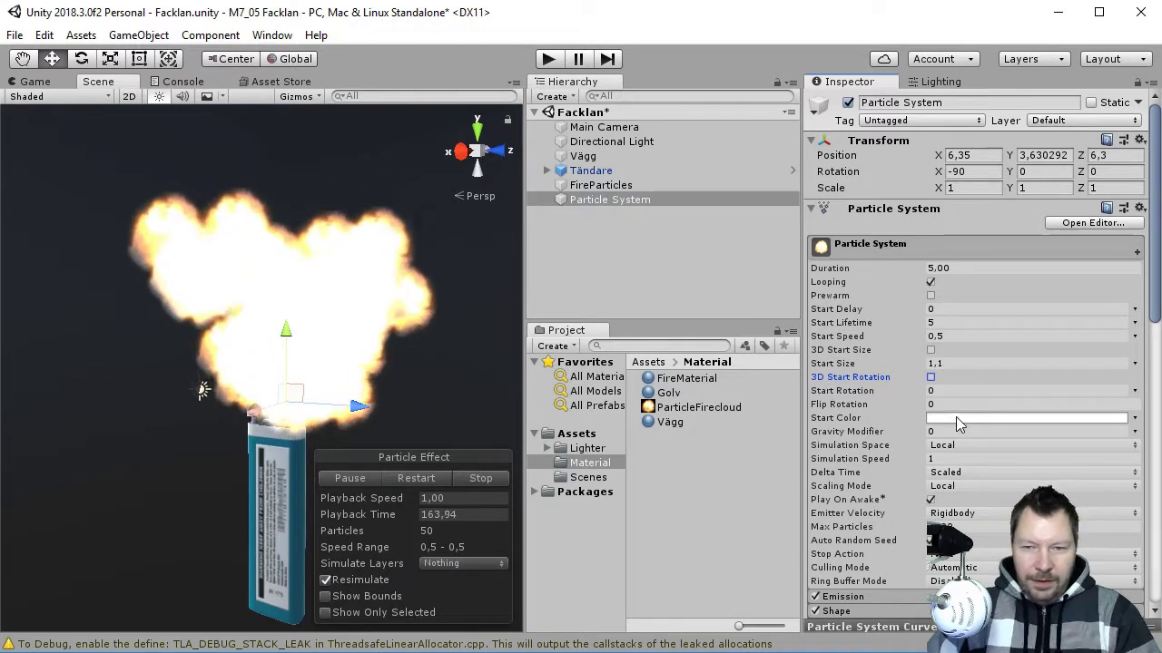
Expand the Emission module and set its Rate over Time to 50
scroll(979, 416, "down", 5)
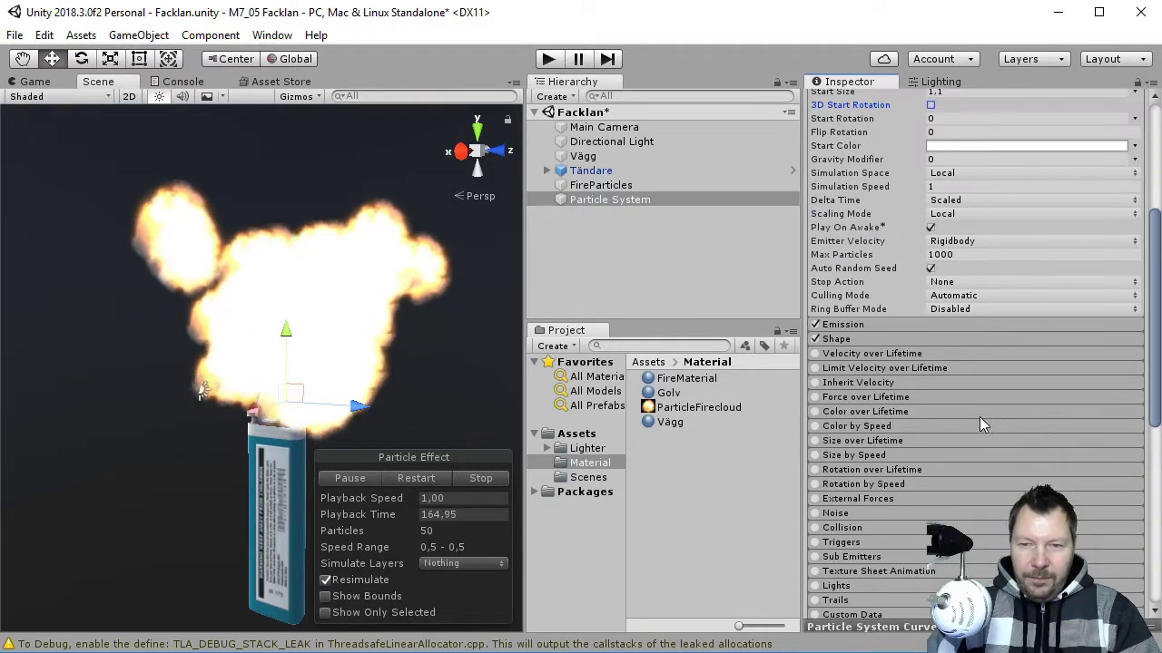
left_click(858, 325)
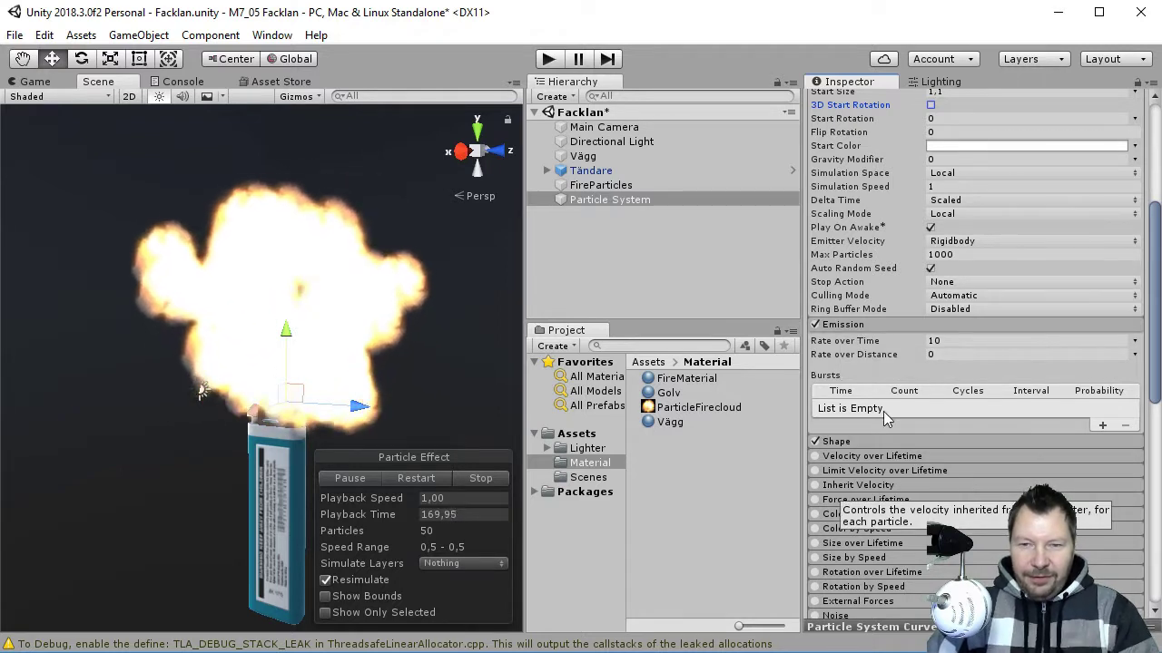
left_click(913, 341)
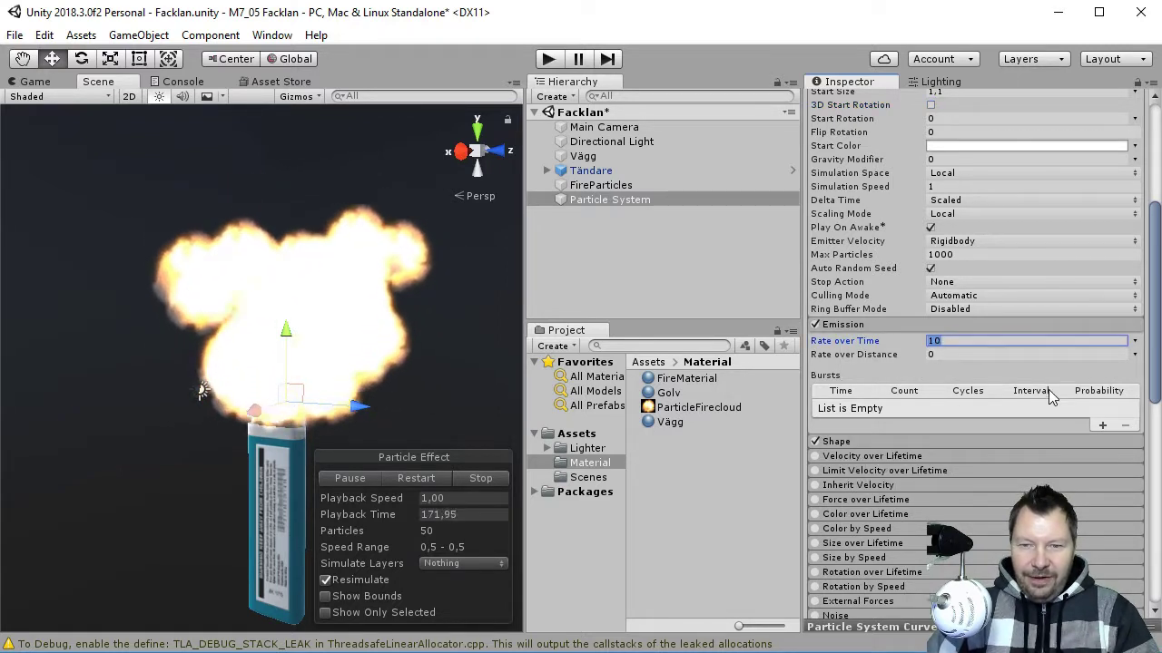
type("50")
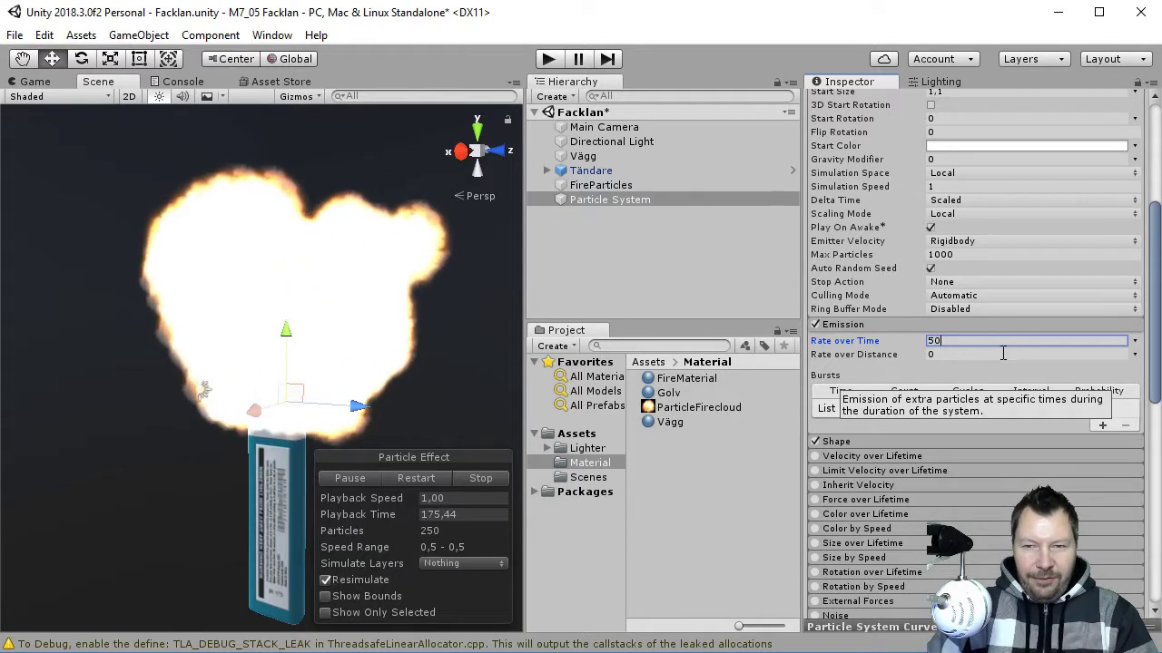
key("Tab")
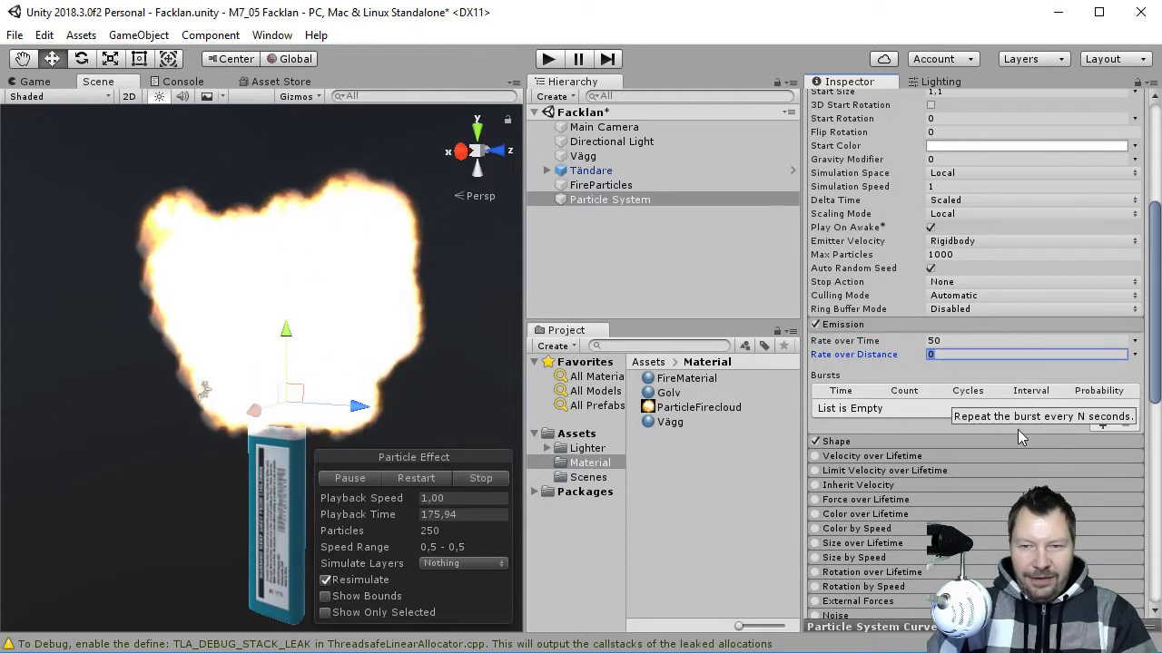
Narrow the cone emitter in the Shape module by setting its angle to 5 and its radius to 0,0001
left_click(871, 441)
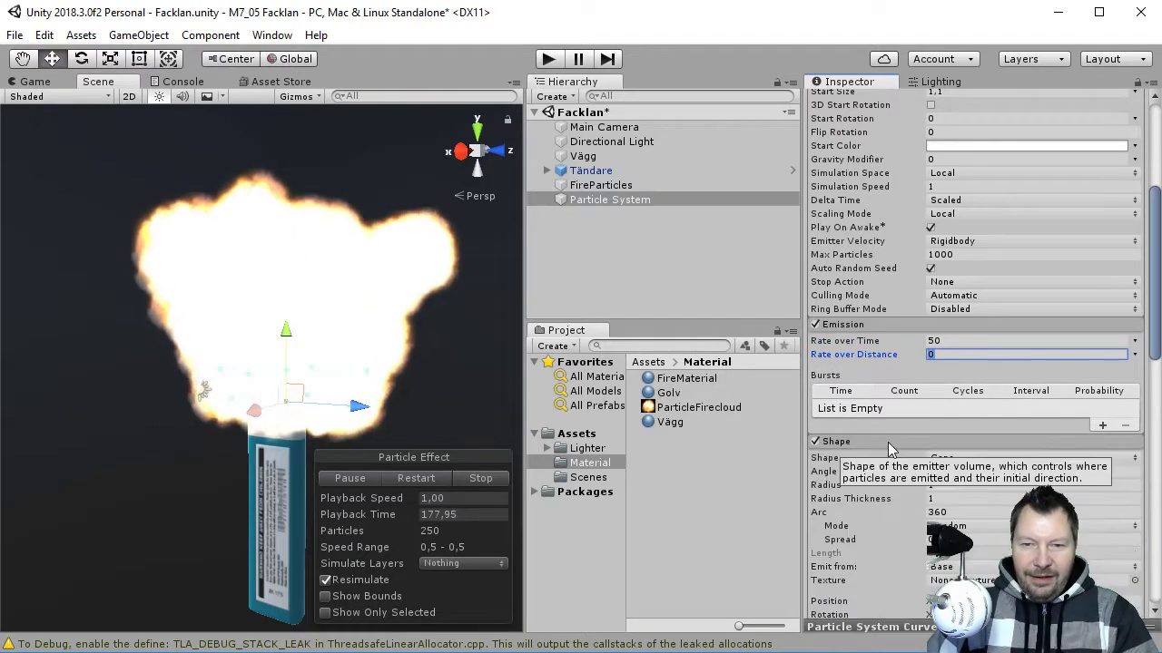
scroll(1044, 413, "down", 3)
scroll(1044, 413, "down", 2)
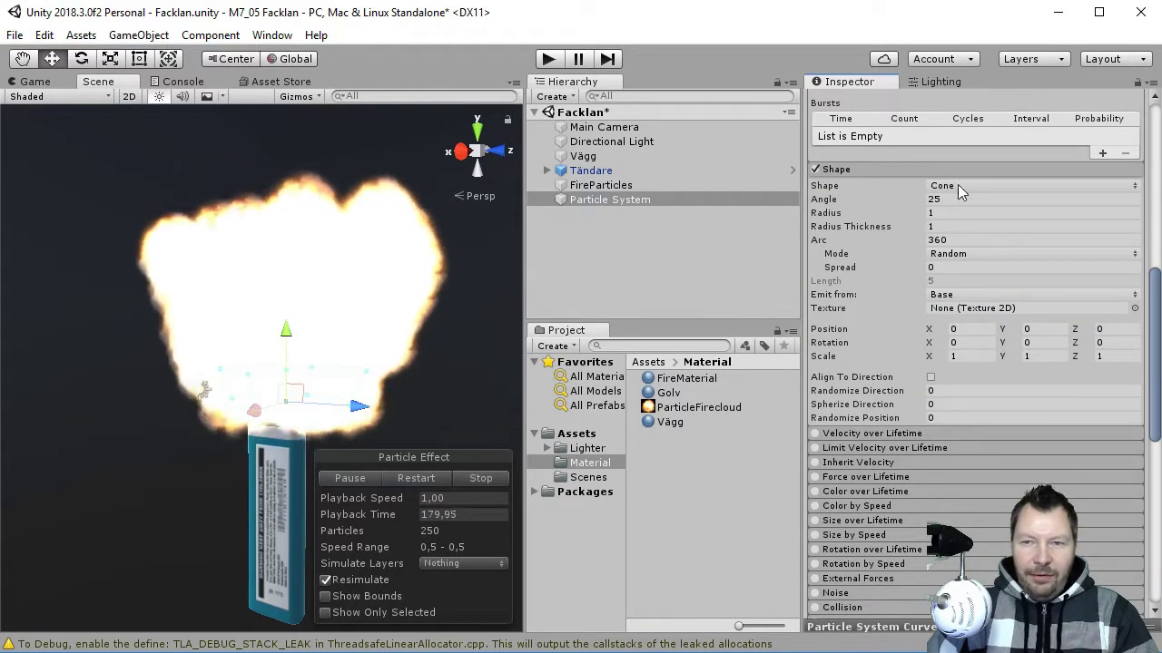
left_click(941, 200)
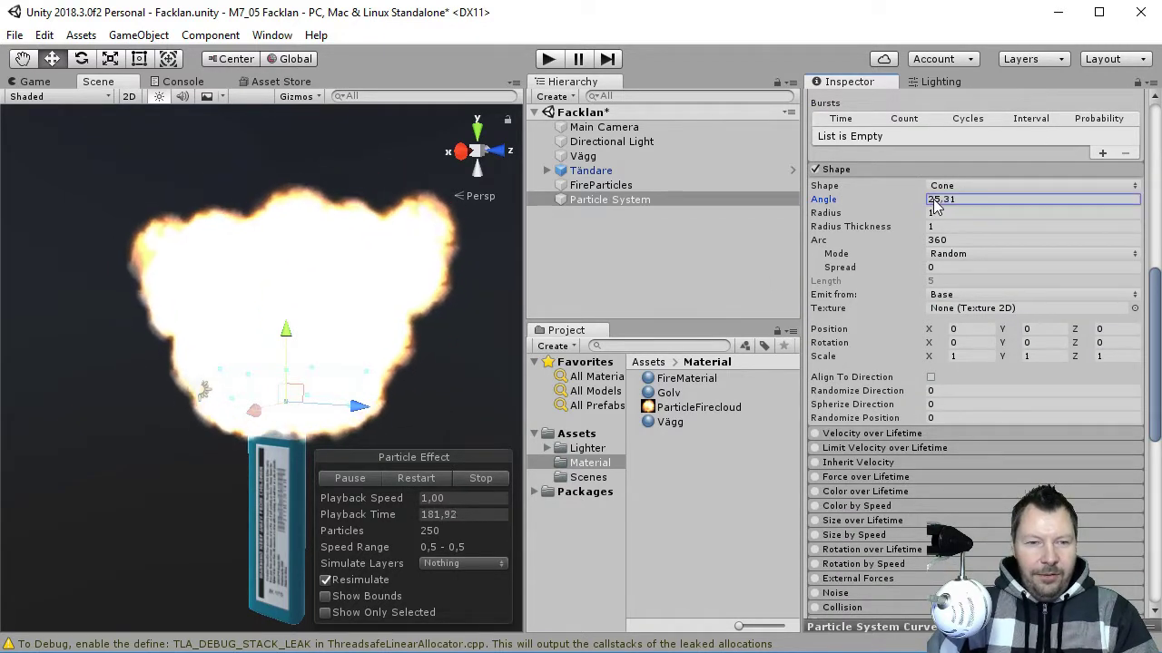
left_click_drag(944, 204, 810, 198)
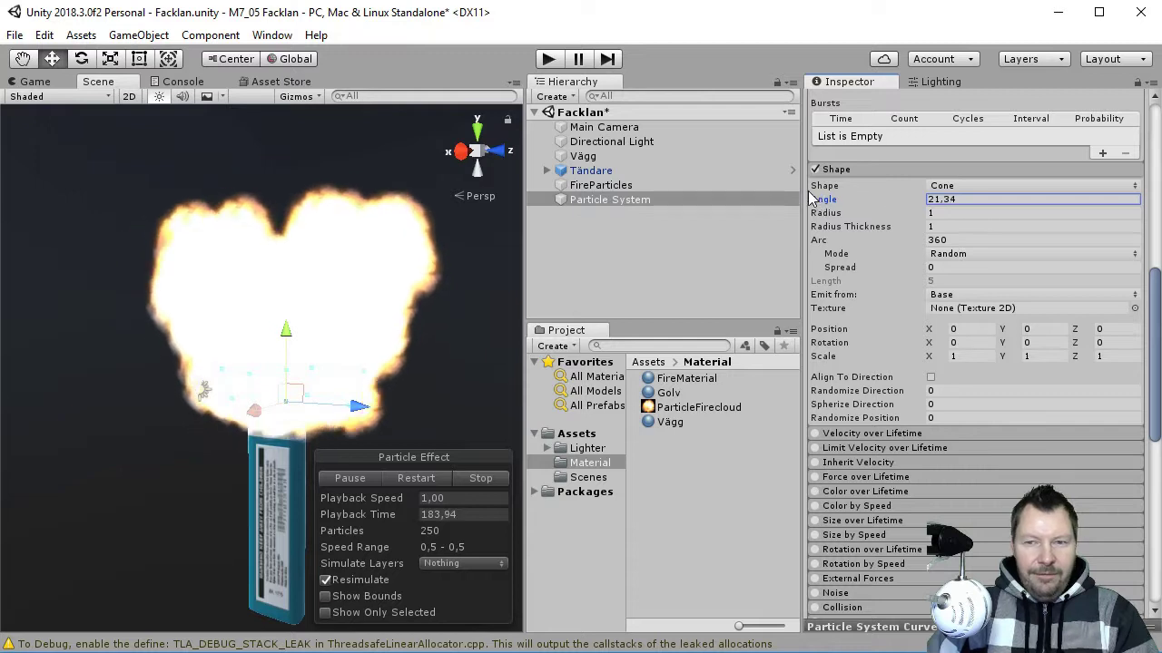
type("5")
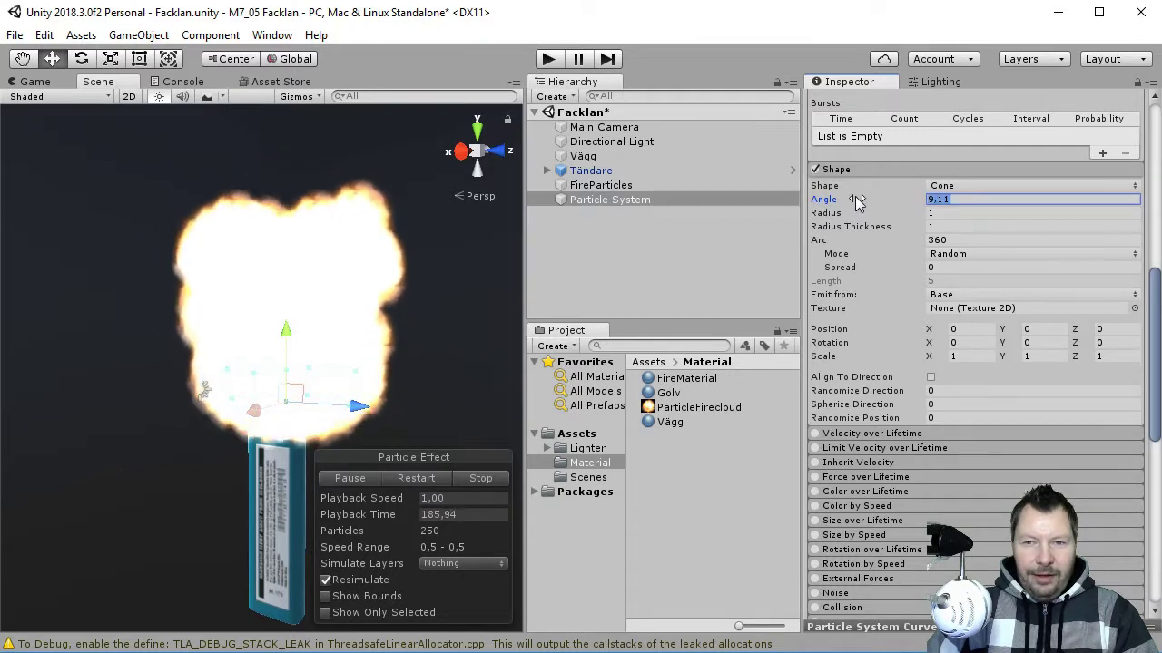
key("Tab")
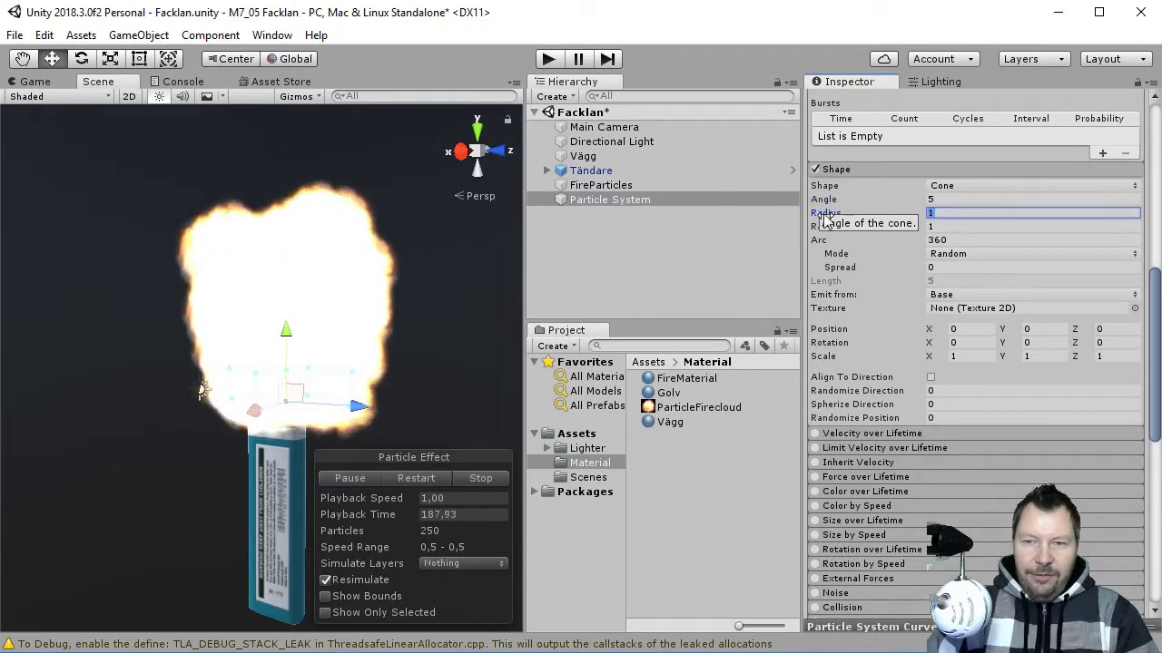
type("0.0001")
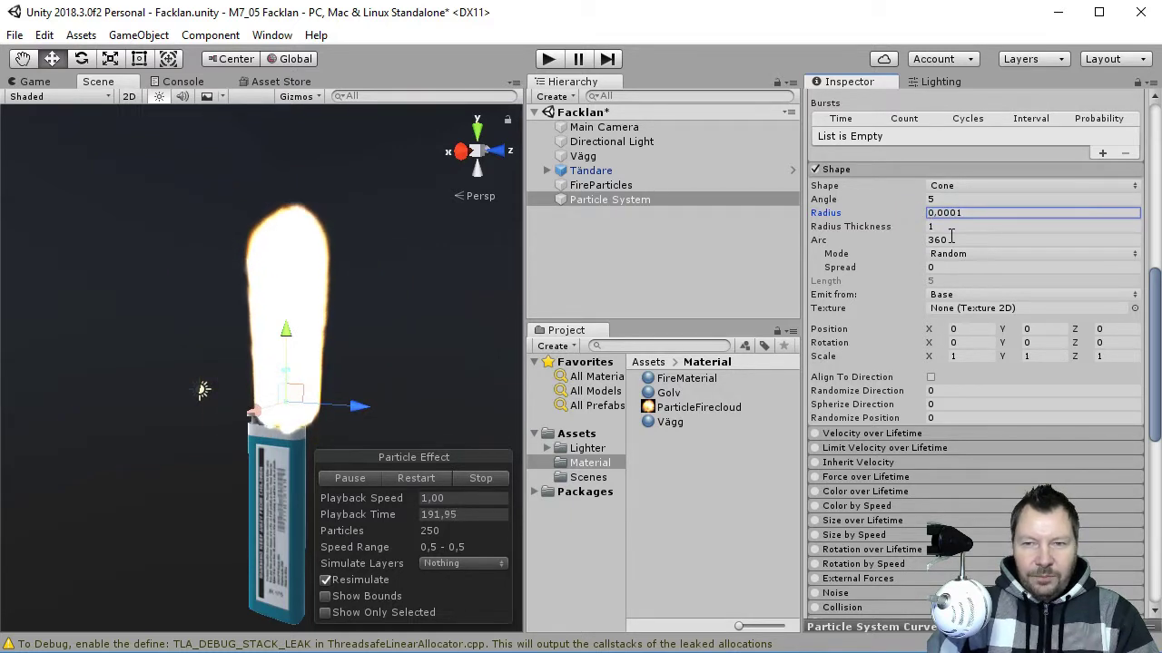
left_click_drag(921, 235, 916, 234)
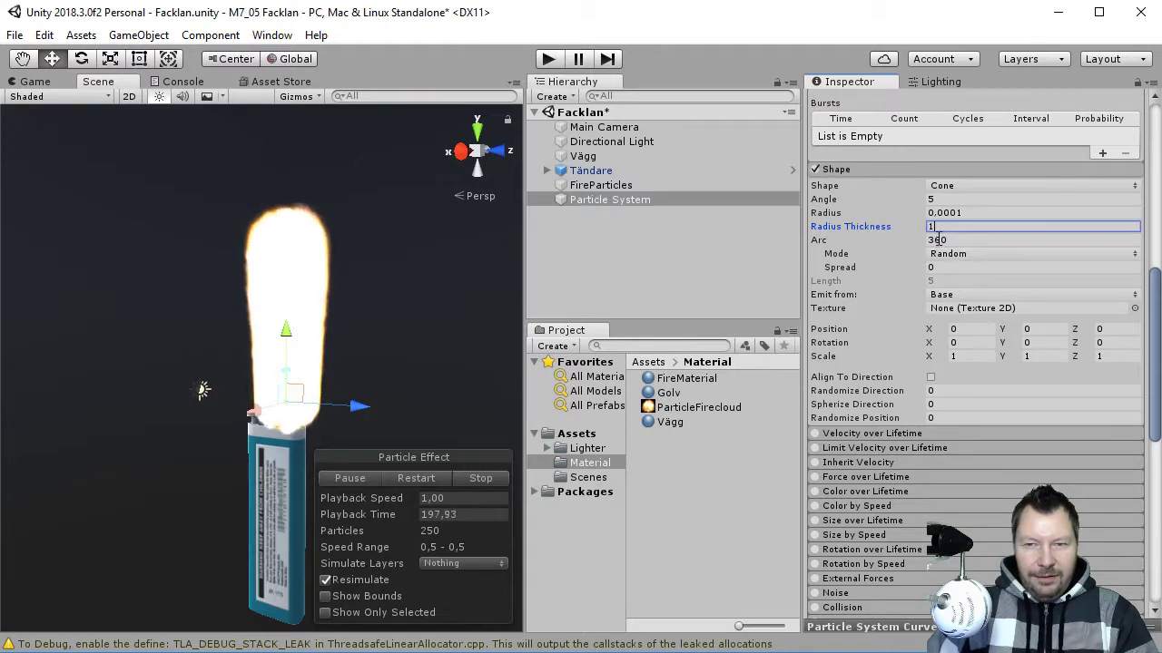
Try a smaller Arc value for the cone emitter in the Shape module and return it to 360
left_click_drag(921, 239, 910, 241)
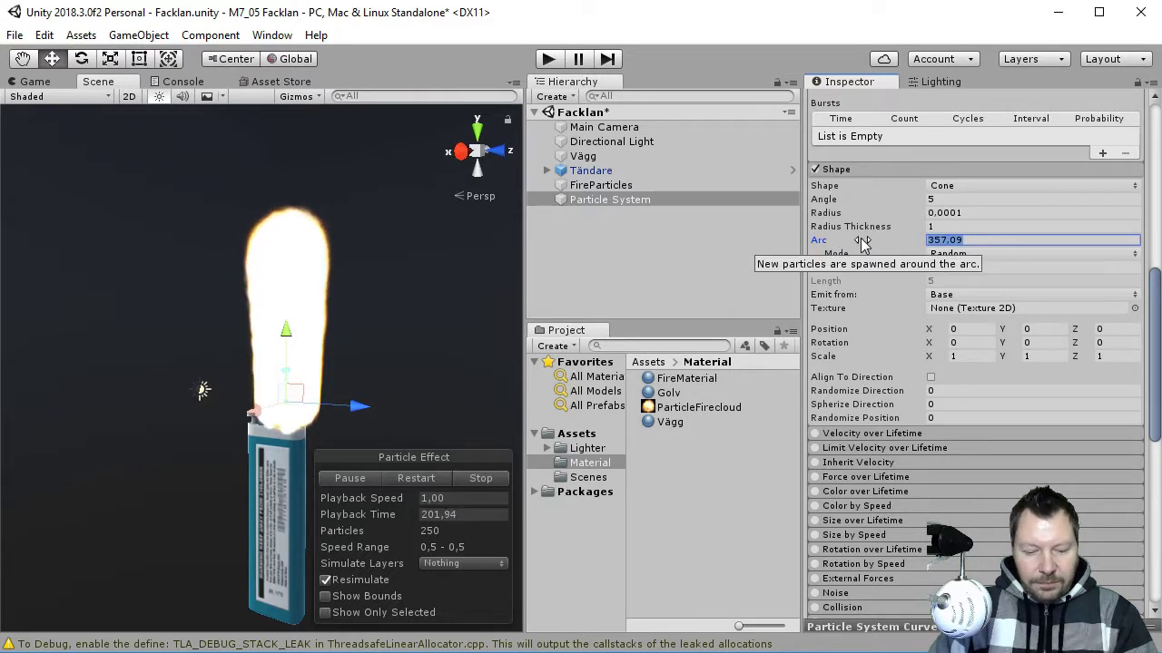
type("360")
key("Tab")
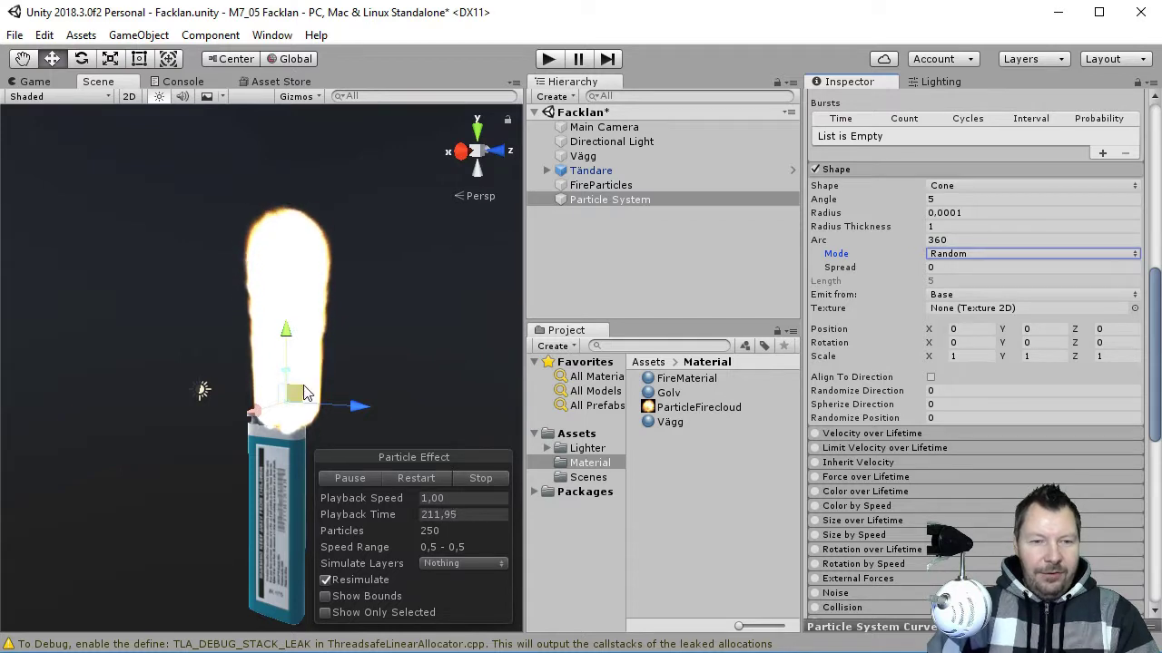
Select the Particle System object and raise it above the lighter to a Y position of 4,24
left_click(616, 187)
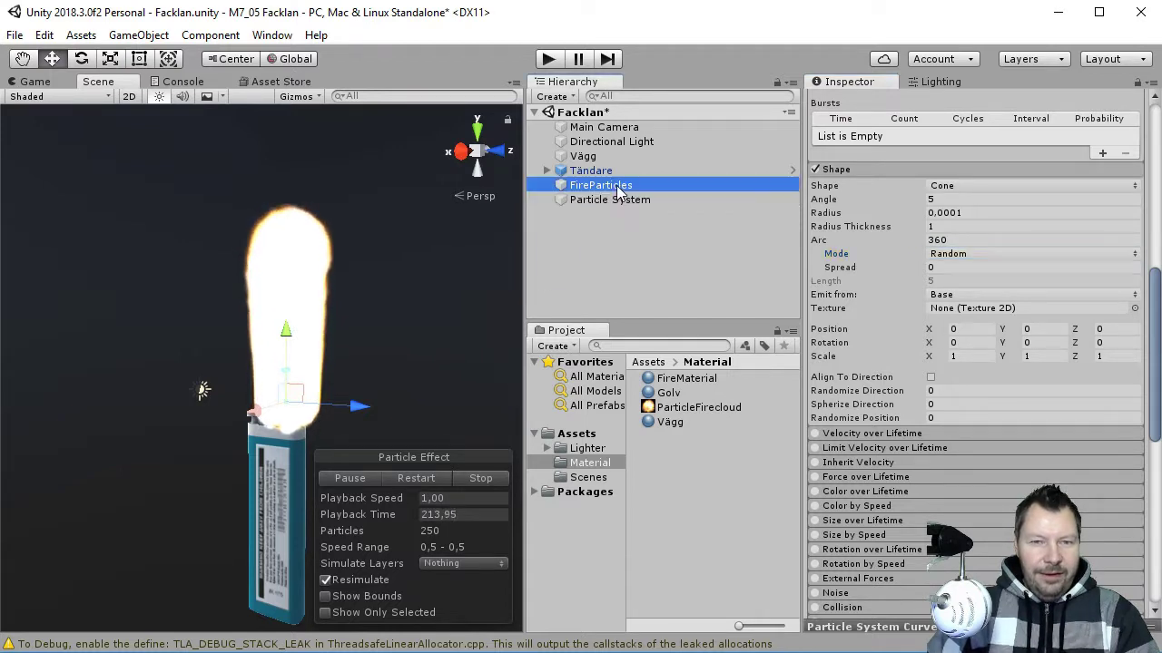
left_click(617, 201)
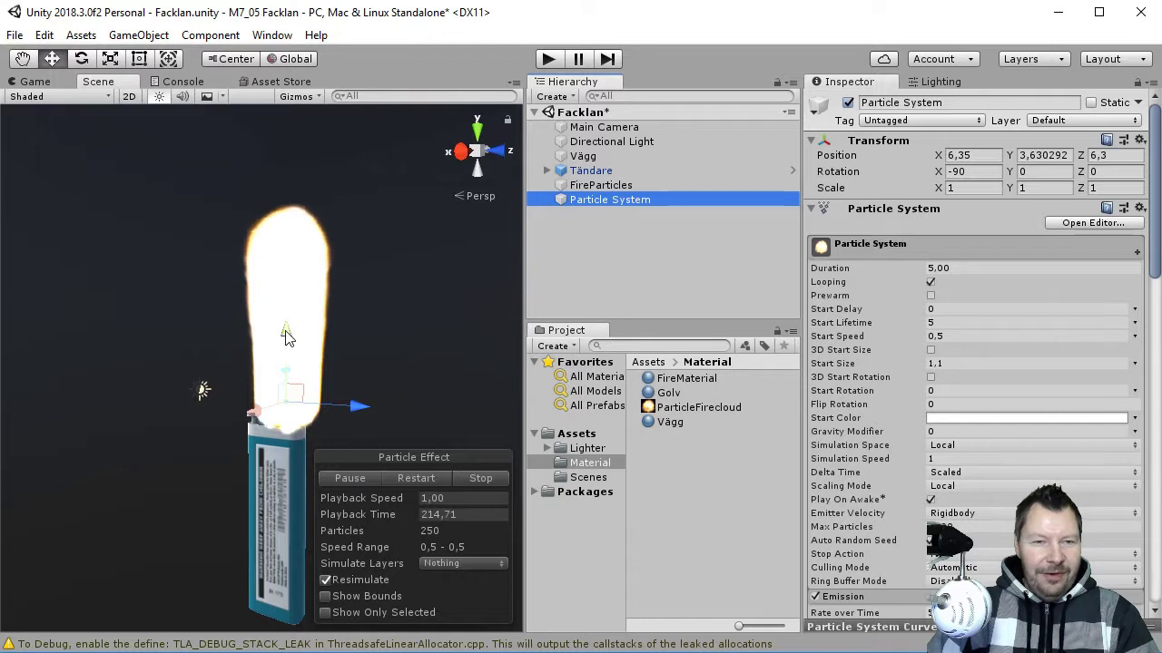
left_click_drag(287, 336, 286, 328, "ctrl")
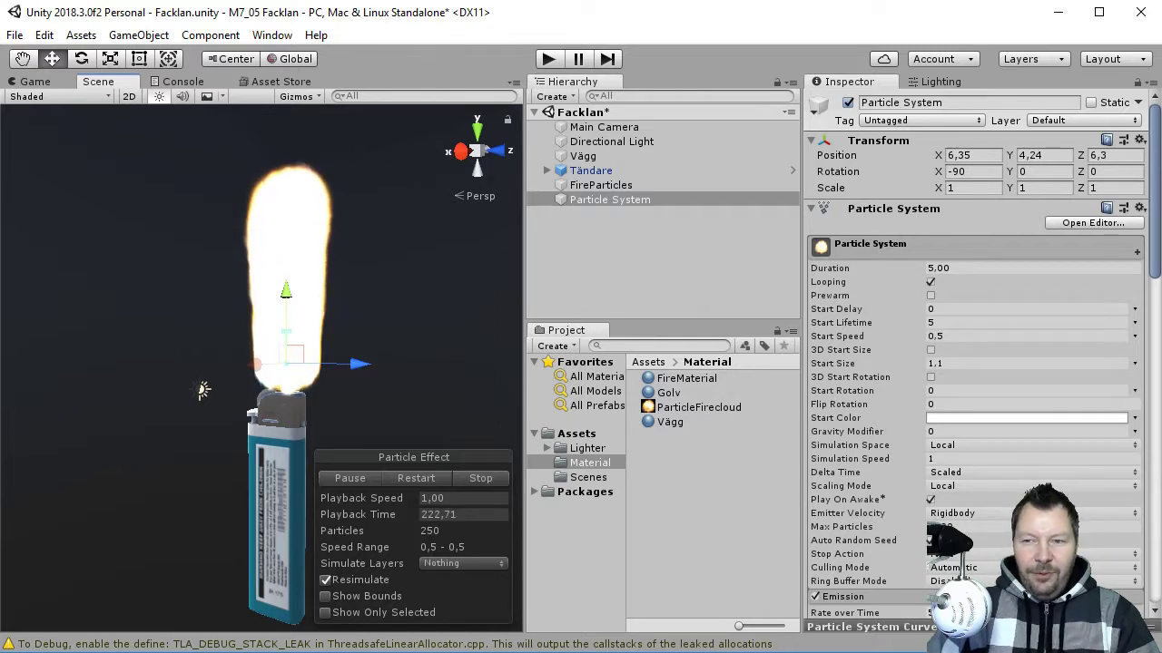
Try lower emission rates, set the Emission module's Rate over Time to 5, and collapse the module
scroll(1052, 396, "down", 3)
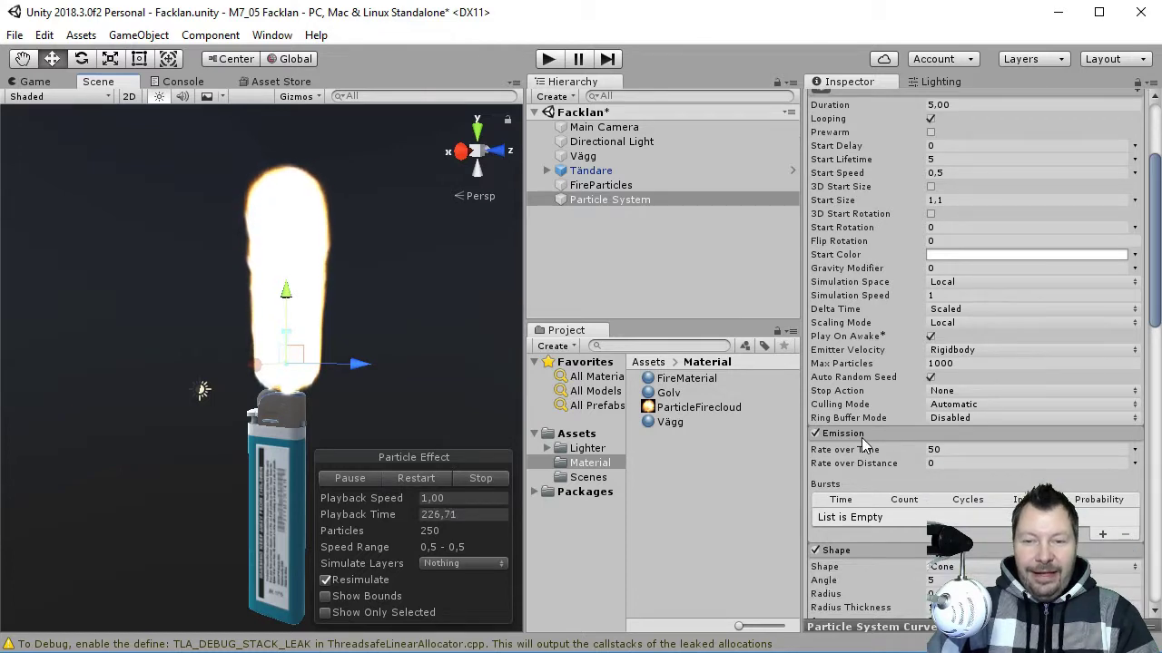
left_click(860, 436)
left_click(860, 436)
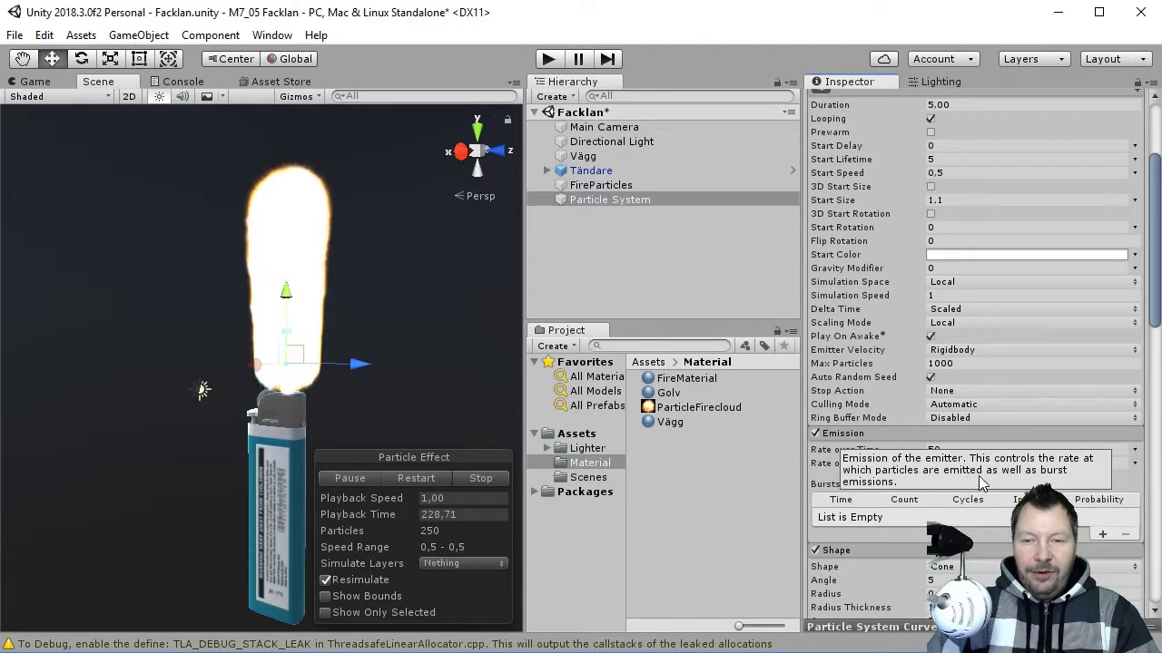
left_click_drag(924, 453, 803, 449)
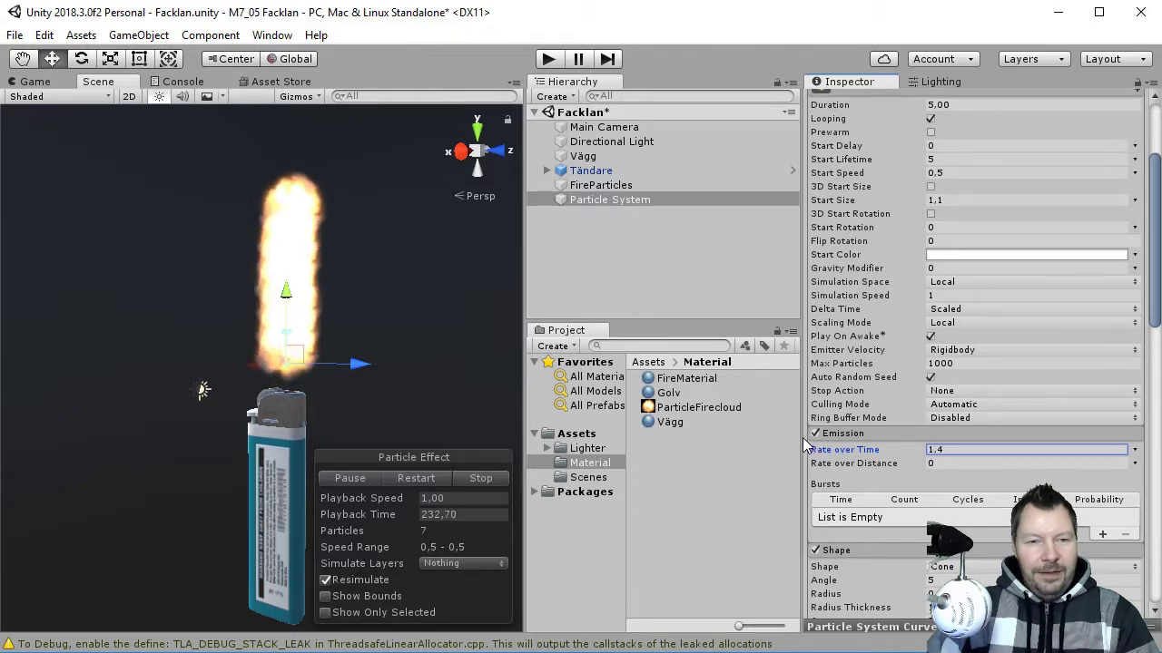
left_click_drag(812, 450, 912, 451)
type("5")
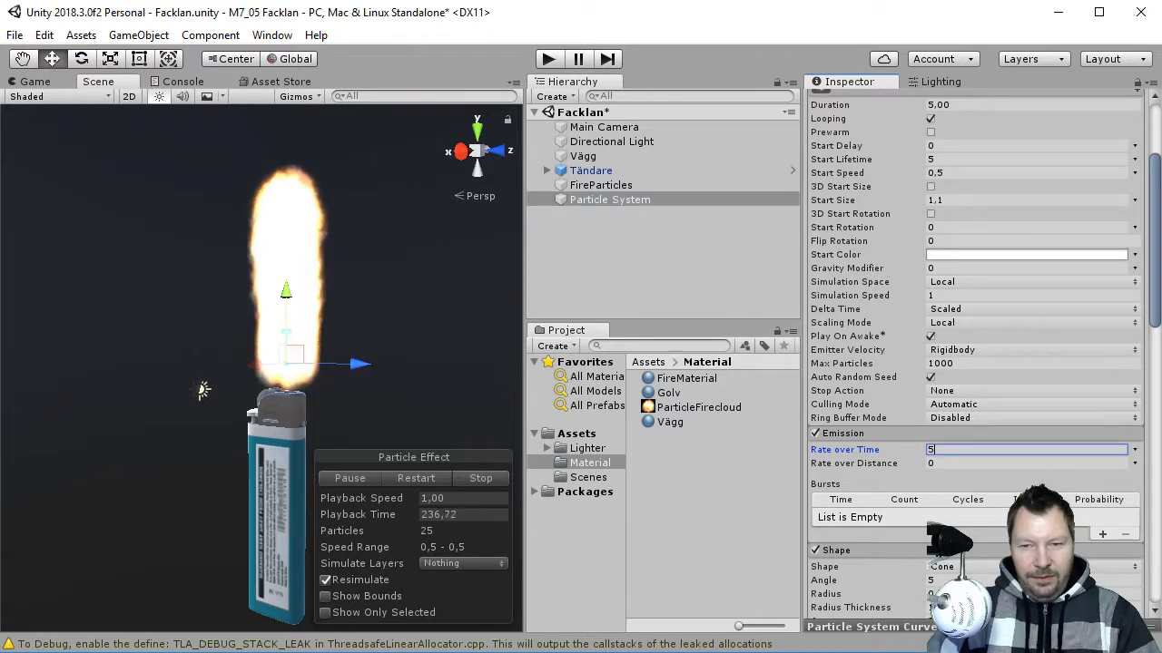
left_click(873, 434)
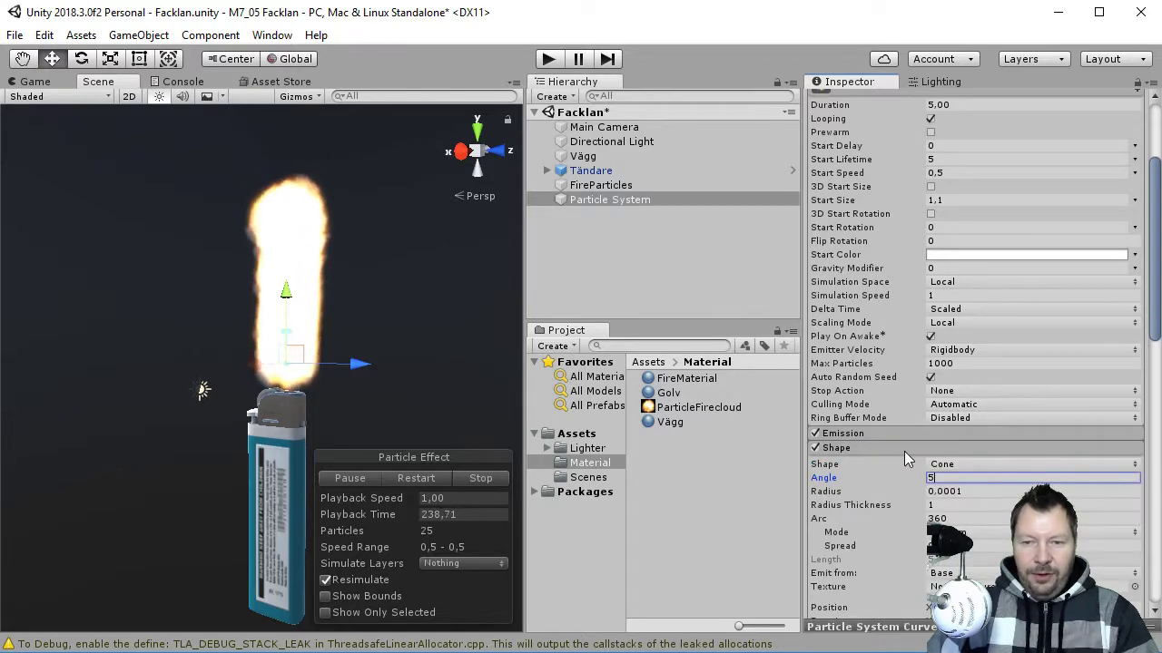
Try a Box emitter in the Shape module and switch the shape back to Cone
scroll(903, 450, "down", 10)
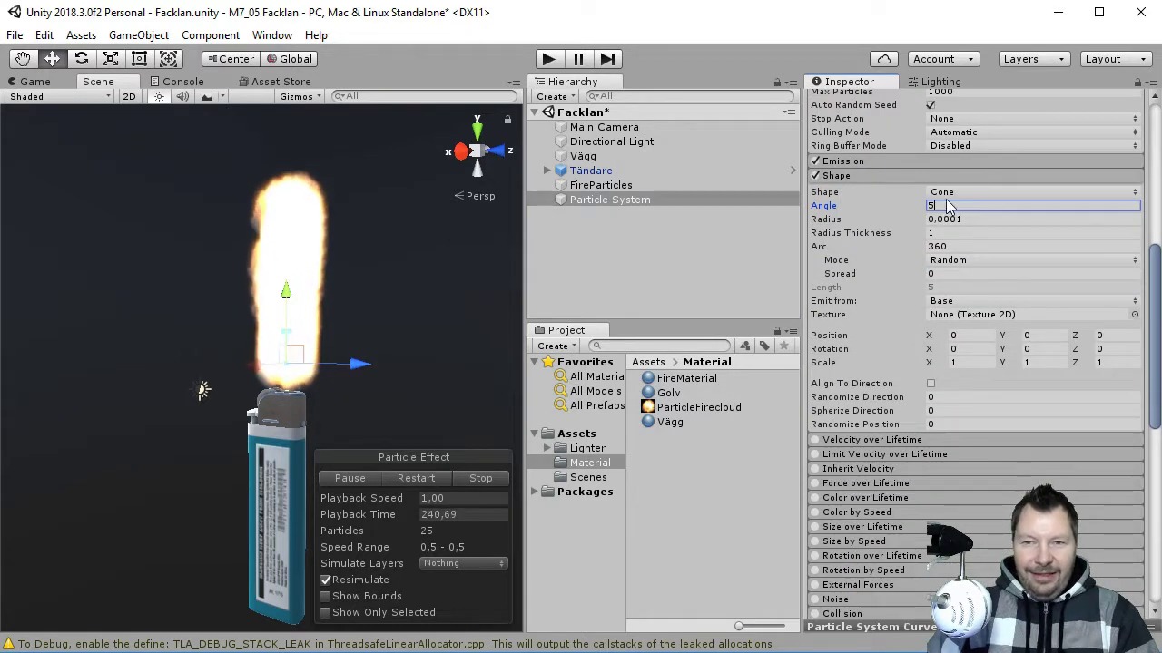
left_click(967, 192)
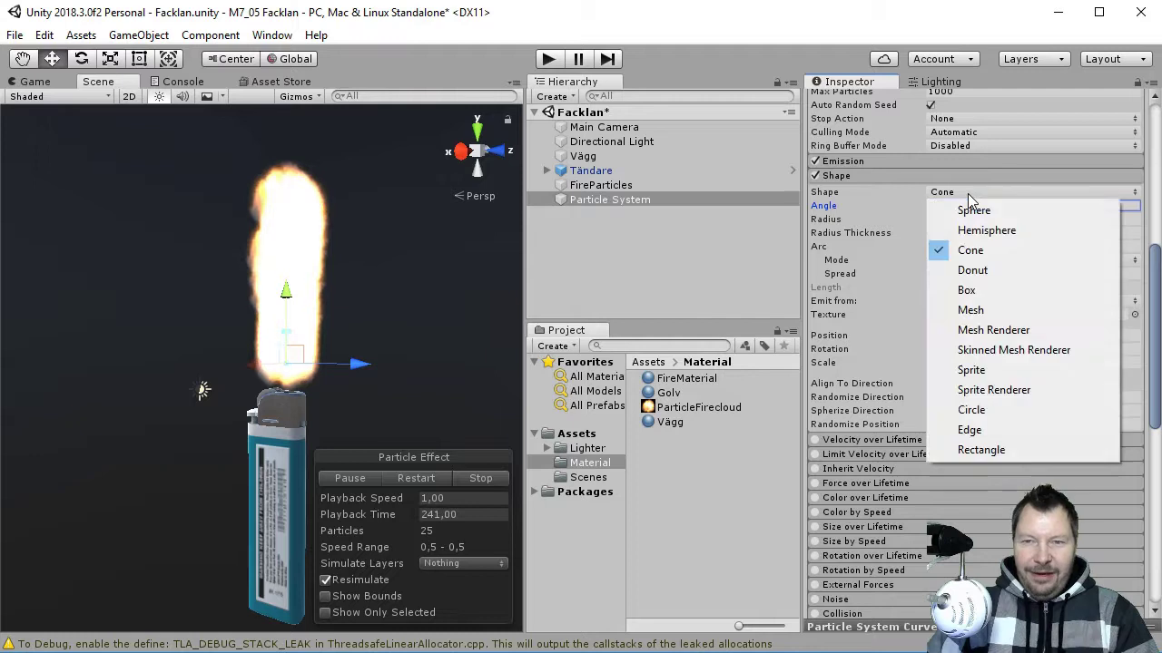
left_click(1000, 291)
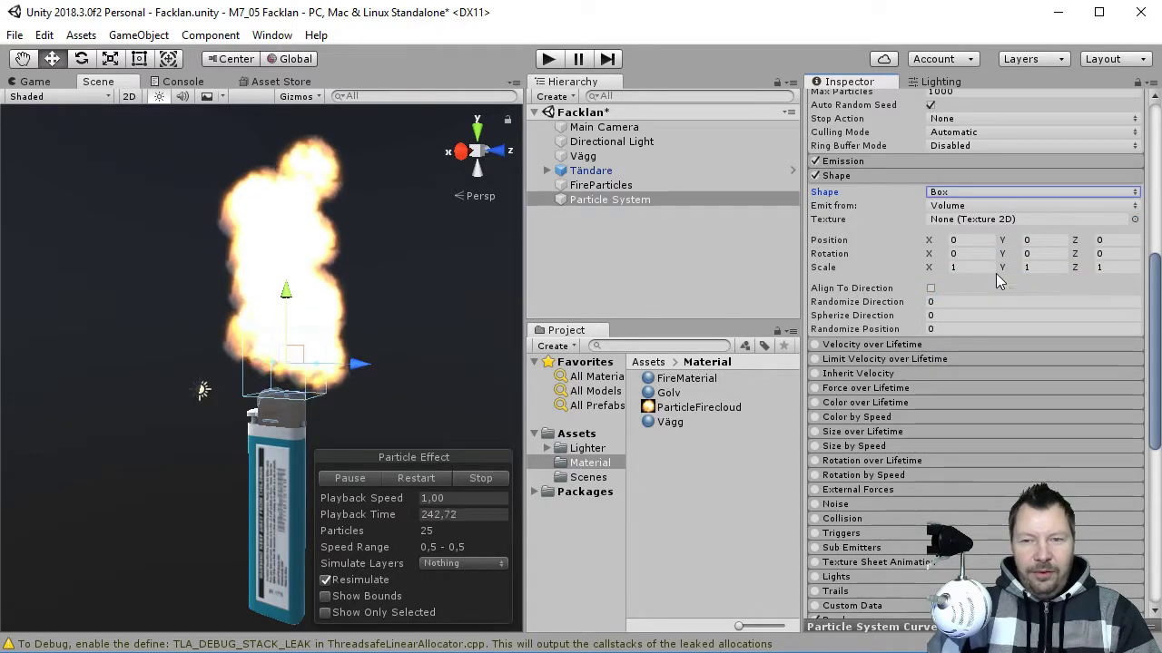
left_click(954, 193)
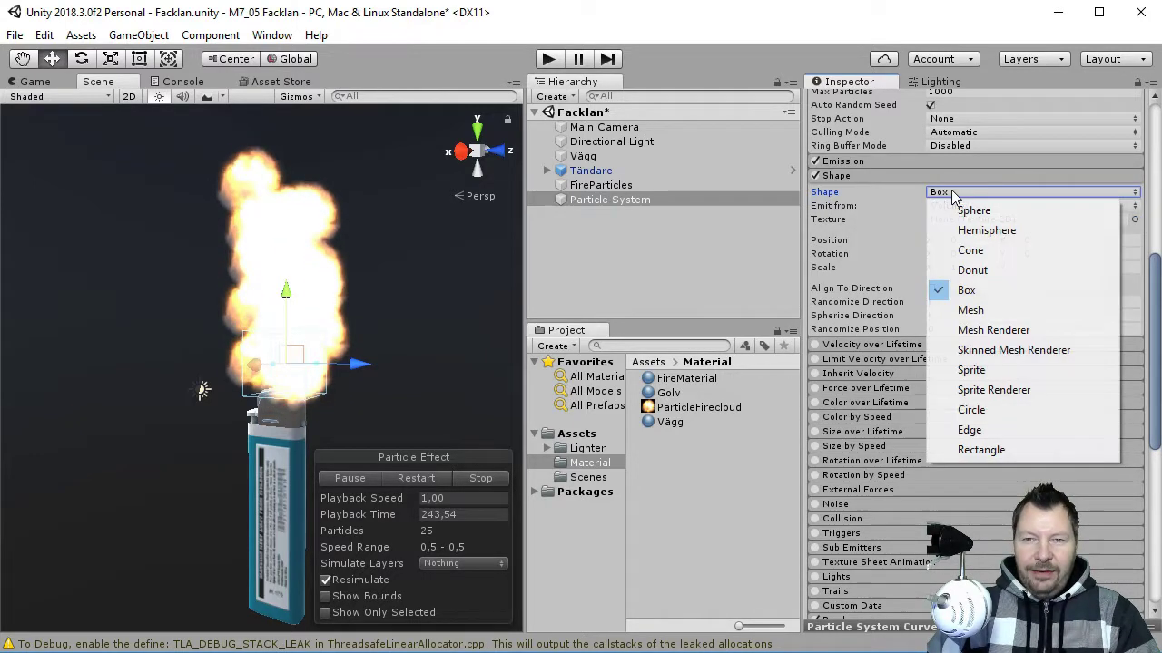
left_click(1008, 258)
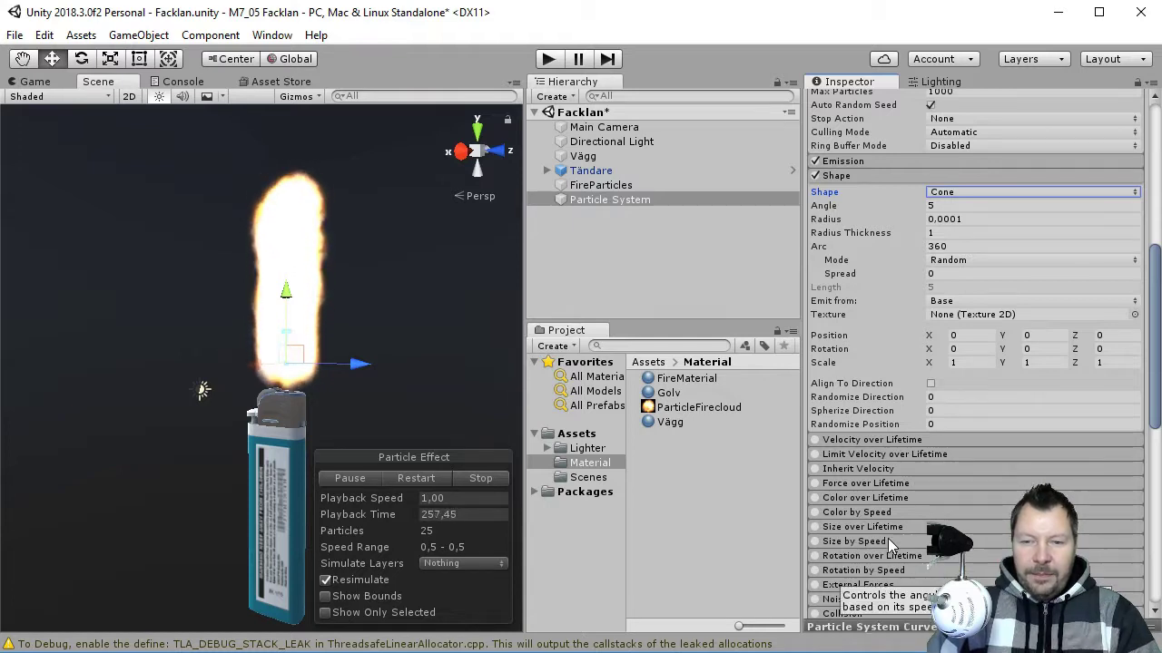
Enable the Size over Lifetime module and open its Size curve for editing
scroll(887, 534, "down", 3)
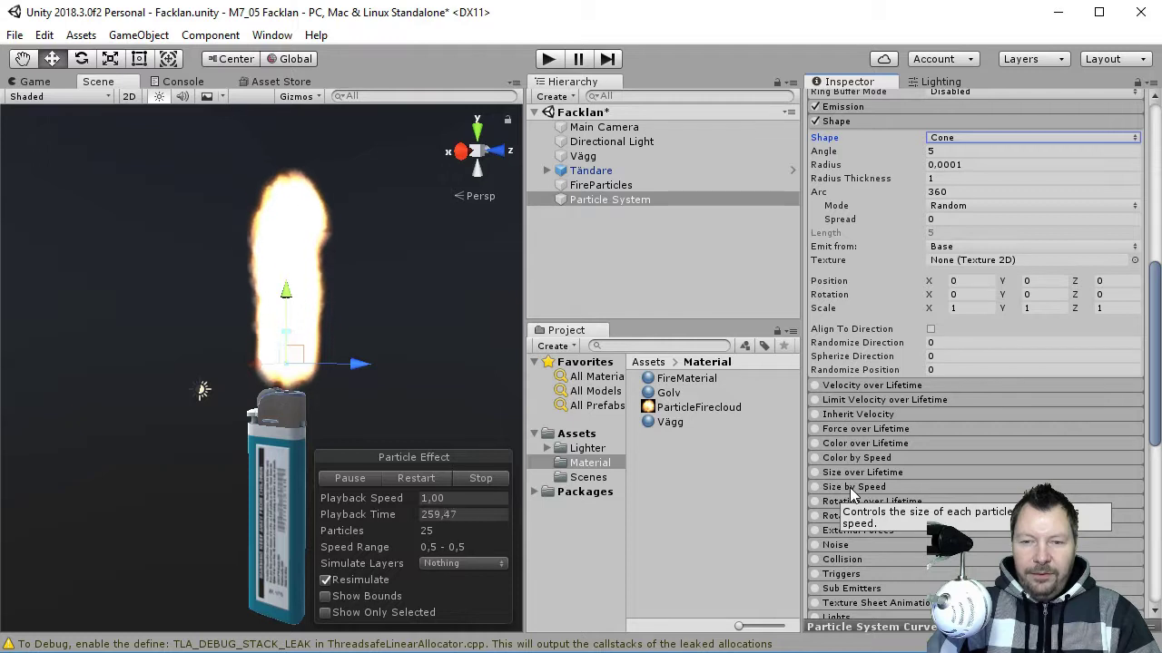
left_click(882, 473)
left_click(815, 473)
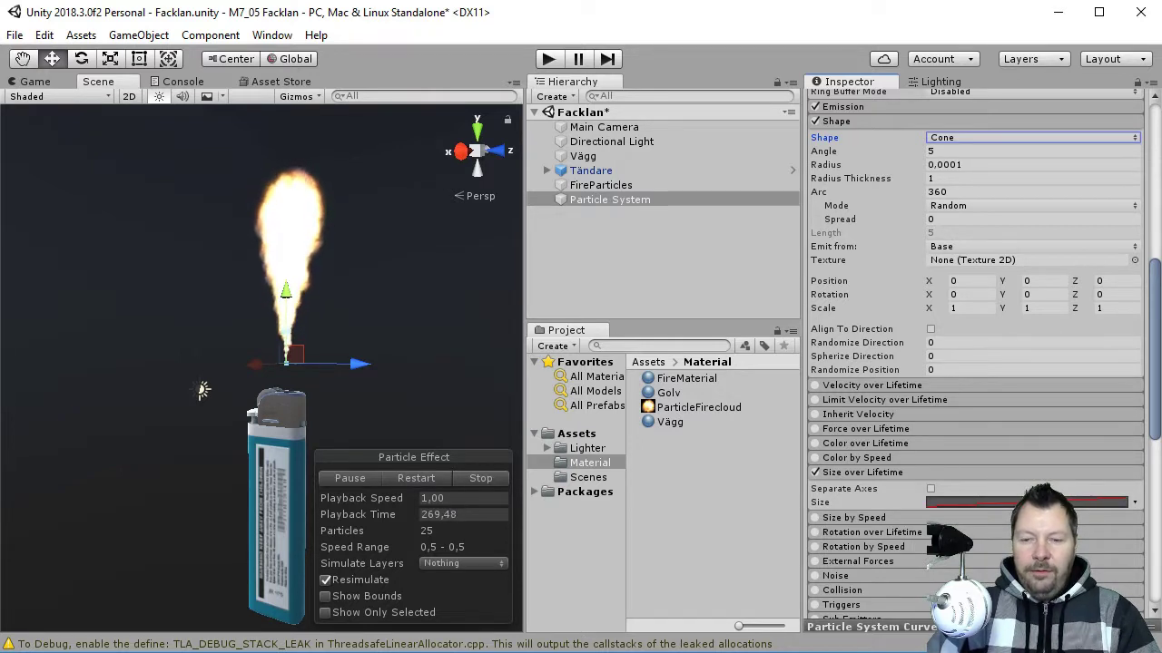
left_click(962, 502)
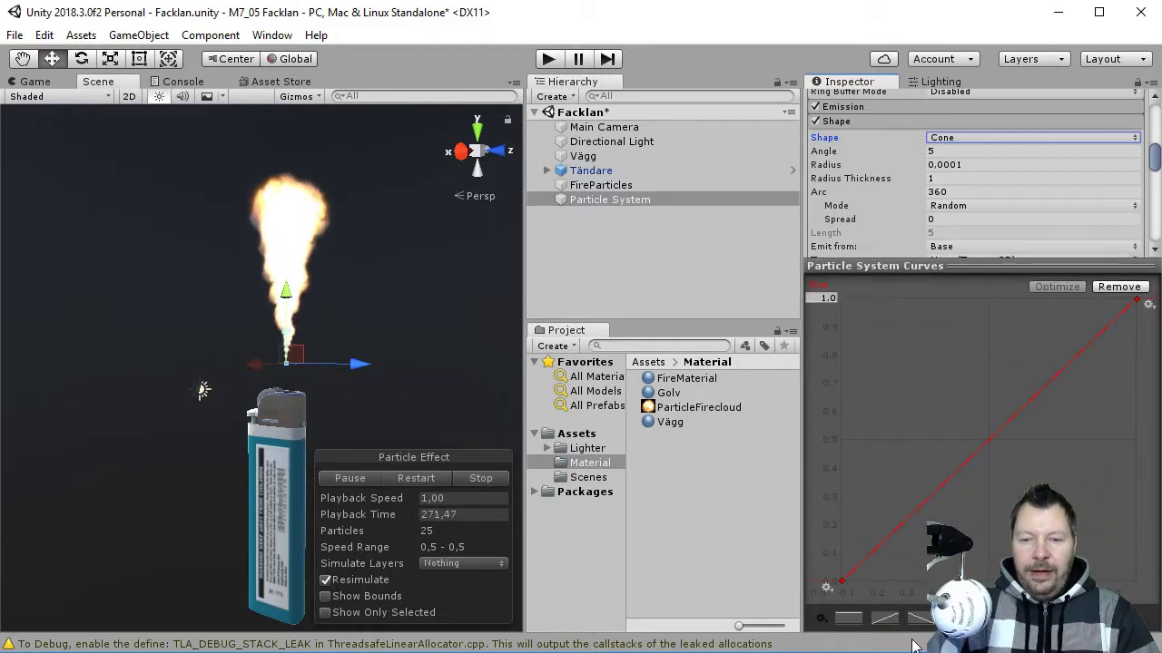
Reshape the Size over Lifetime curve to fall smoothly from about 0,5 at the start to 0 at the end, and collapse the curve editor
left_click_drag(842, 582, 842, 338)
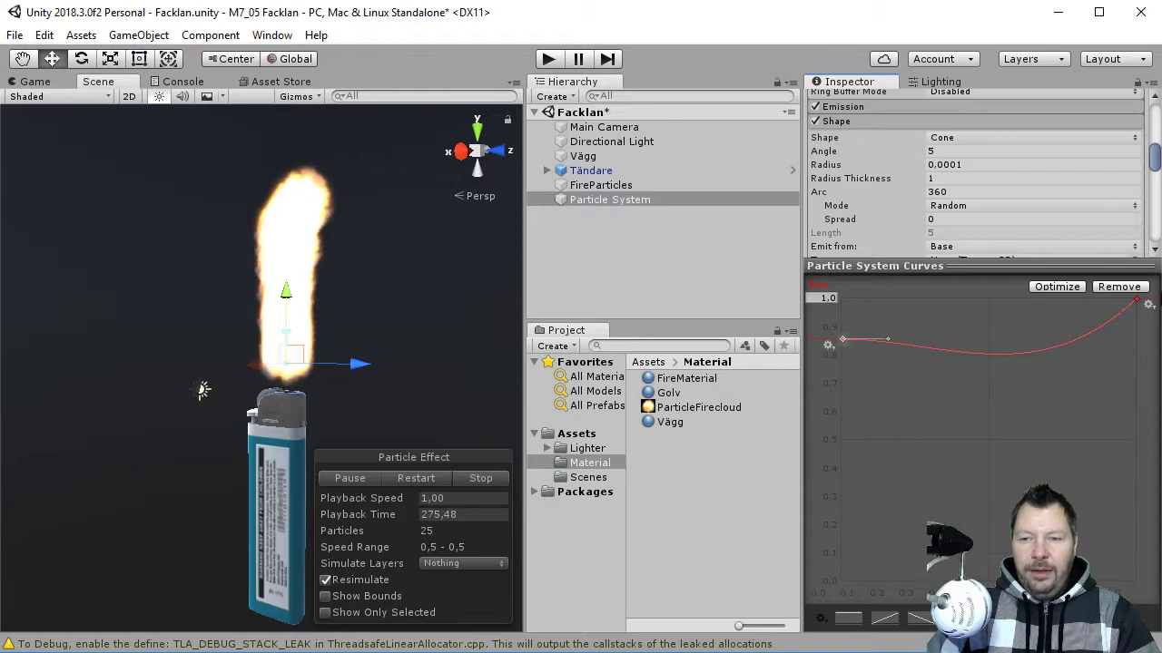
left_click_drag(1139, 302, 1060, 448)
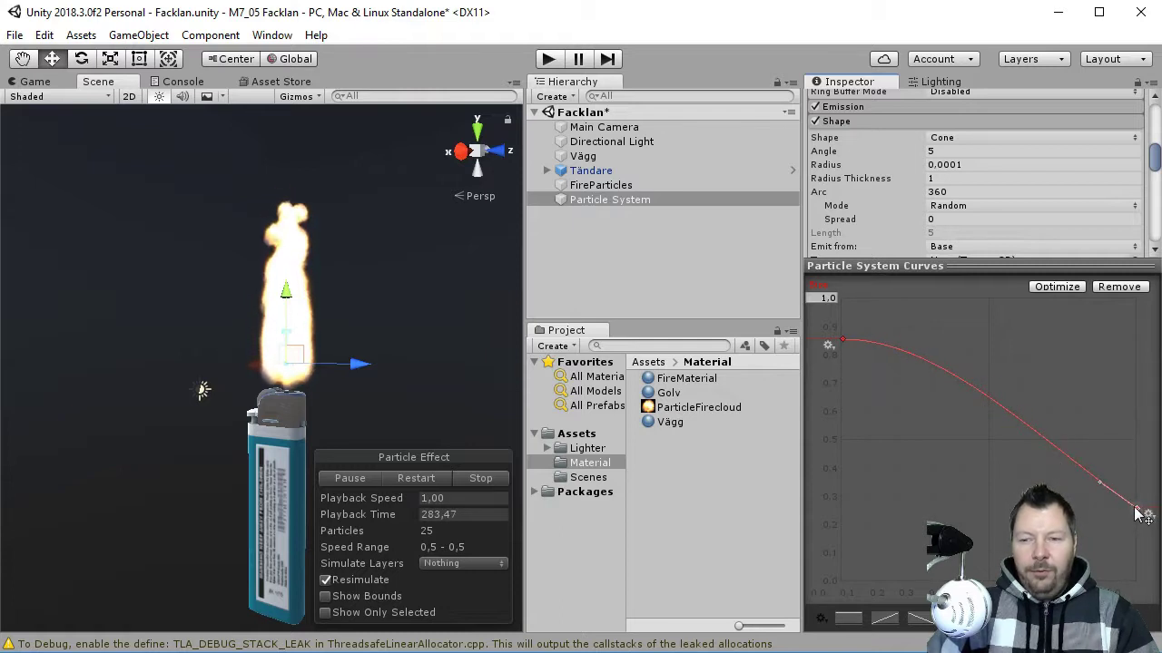
left_click_drag(1137, 510, 1099, 579)
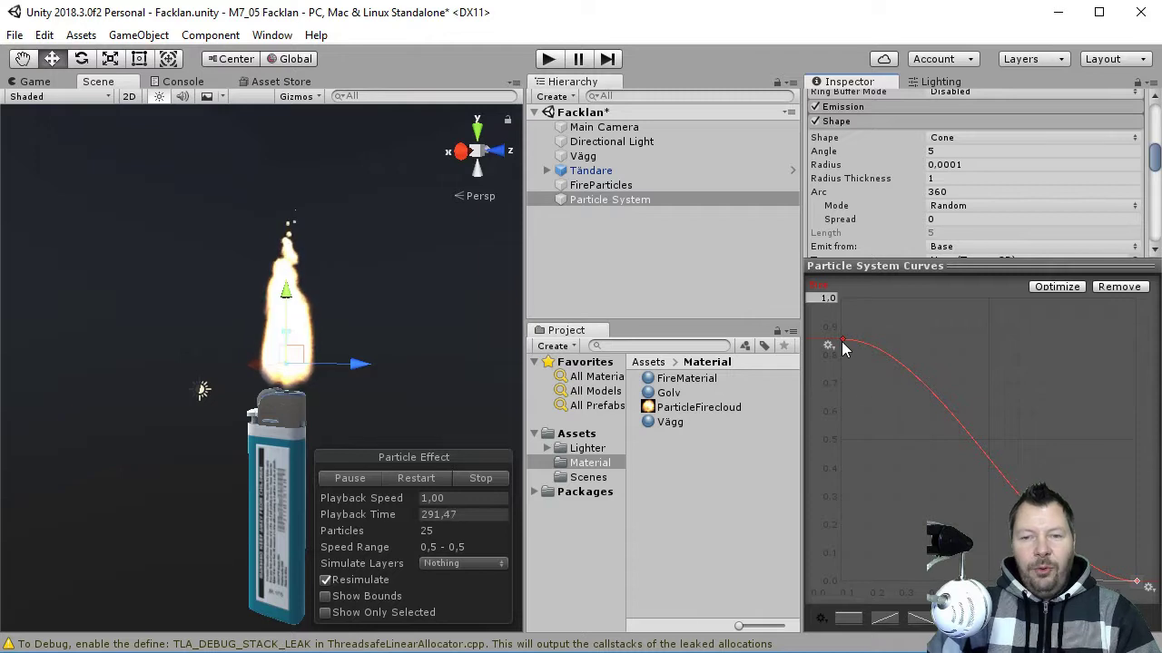
left_click_drag(842, 340, 844, 443)
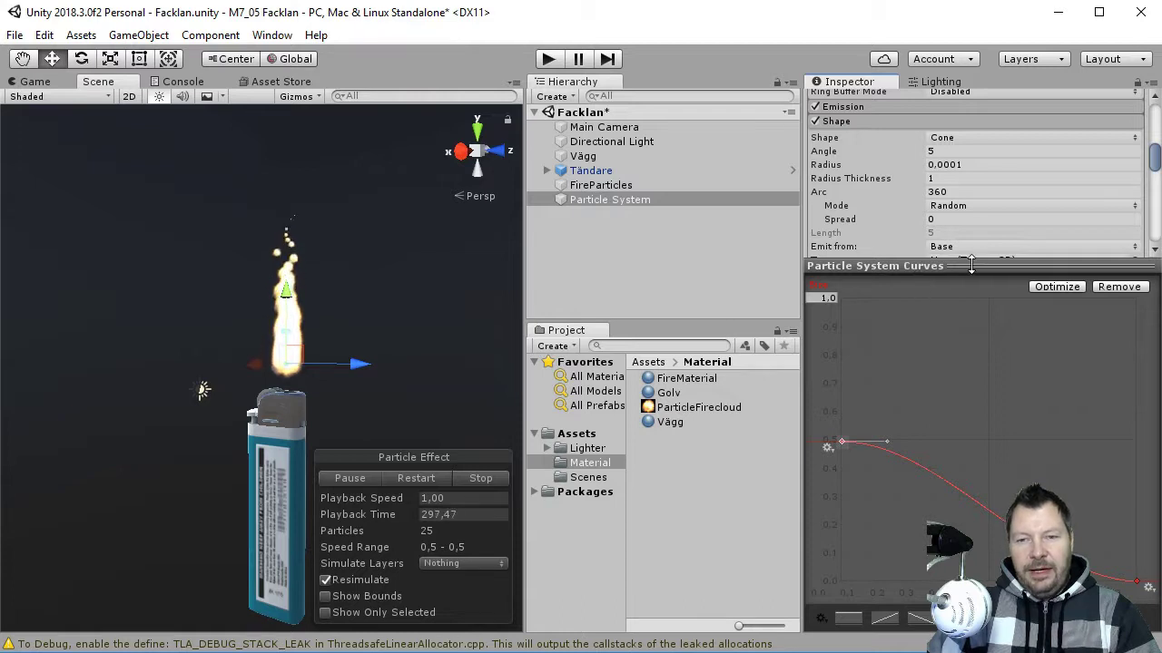
left_click_drag(976, 265, 976, 626)
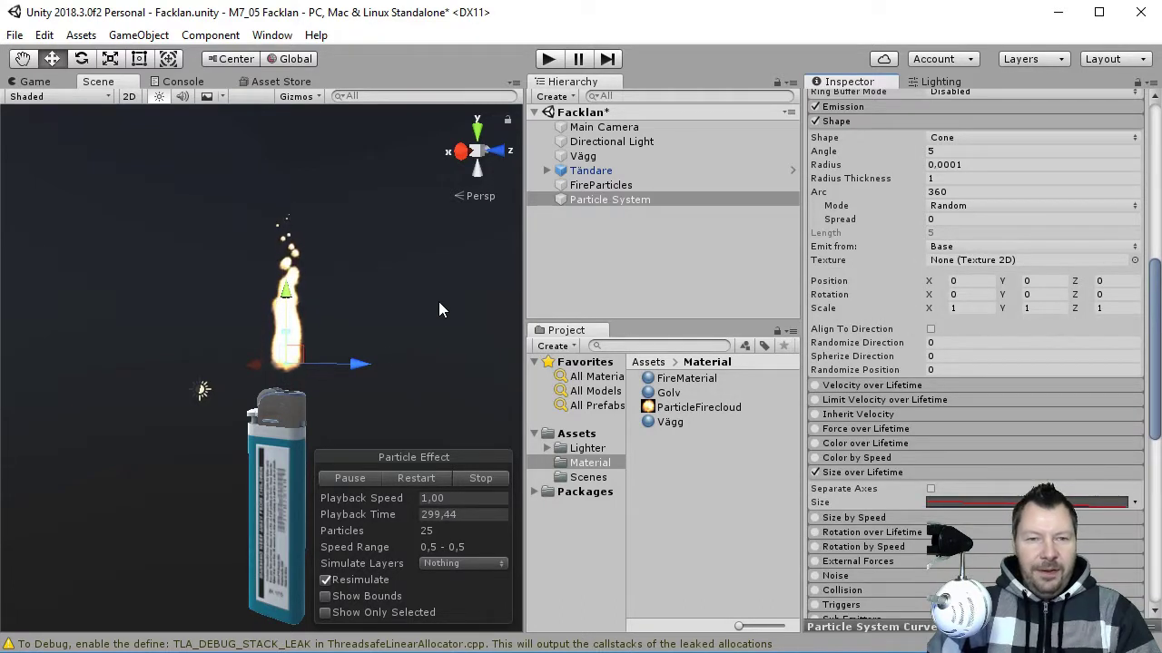
Lower the particle system to Y position 4 so the flame meets the lighter's top, and check it unselected
mouse_move(287, 304)
left_mouse_down()
mouse_move(289, 318)
mouse_move(289, 307)
left_mouse_up()
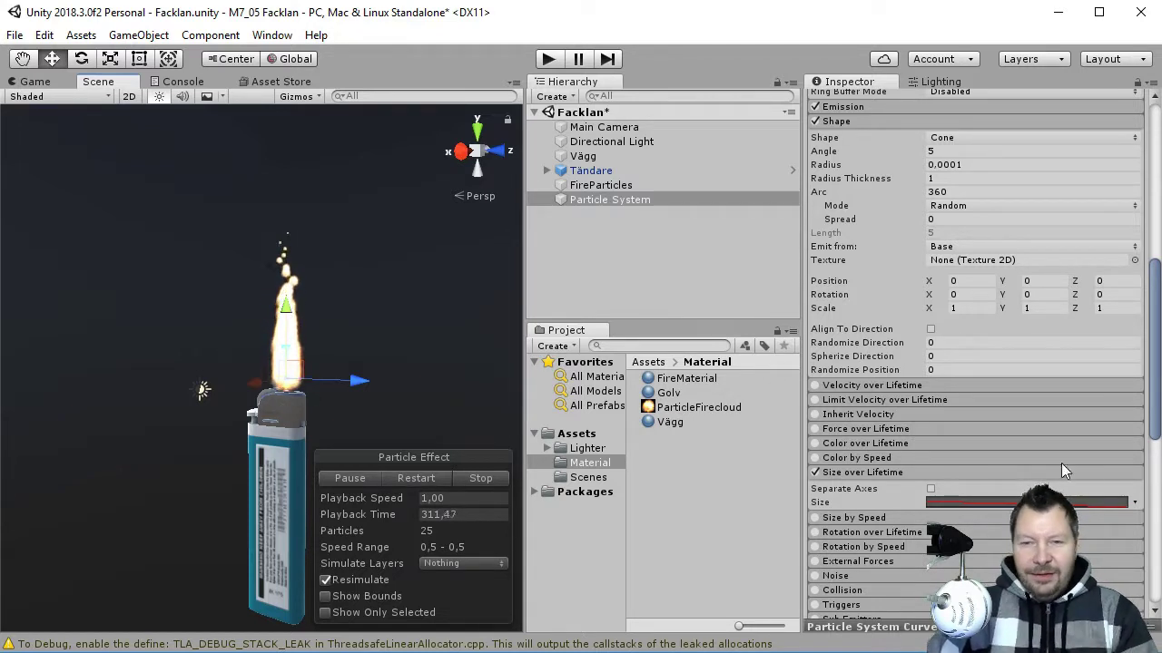
left_click(675, 260)
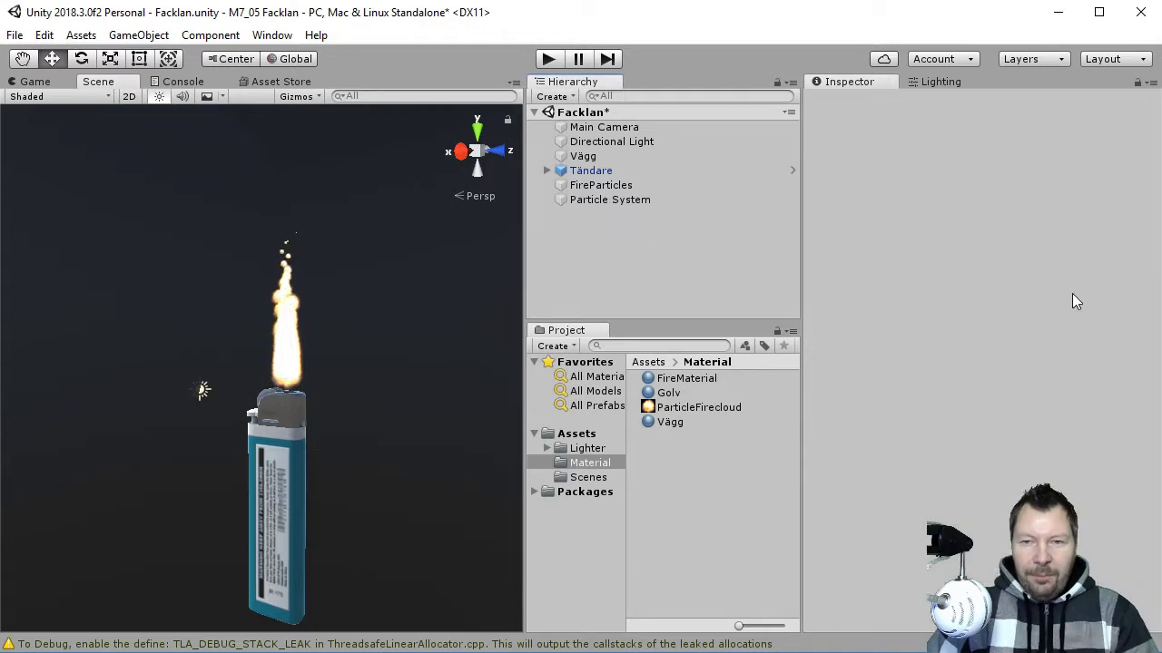
left_click(613, 199)
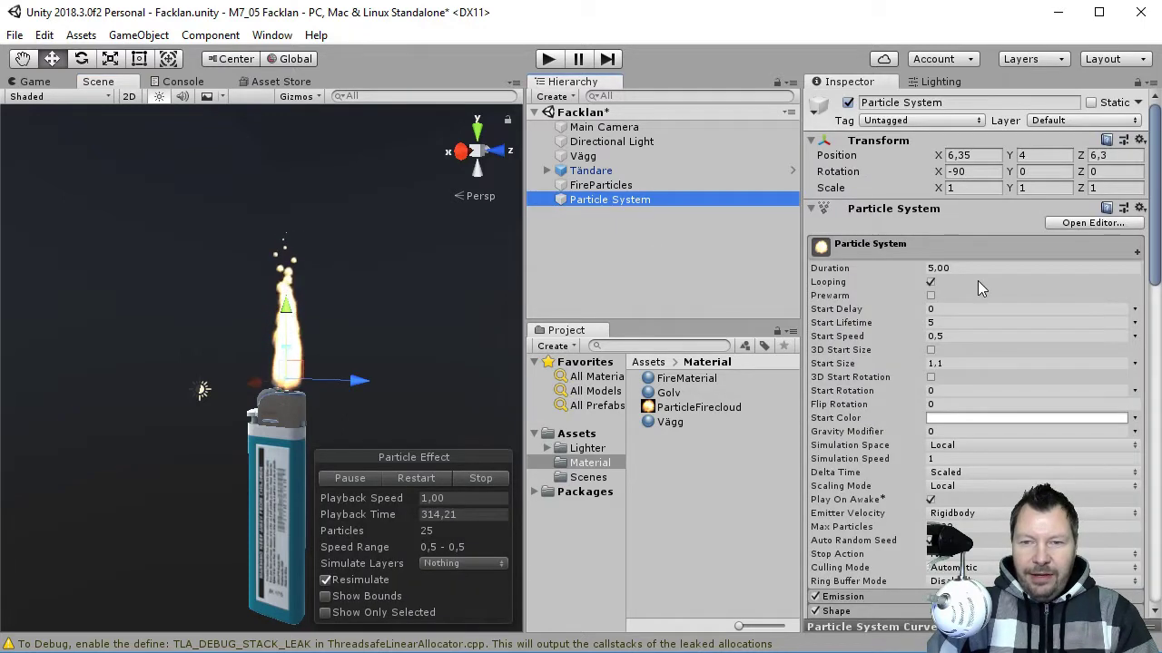
Enable Prewarm on the particle system, toggle the object off and on, and play and stop the effect preview
left_click(923, 301)
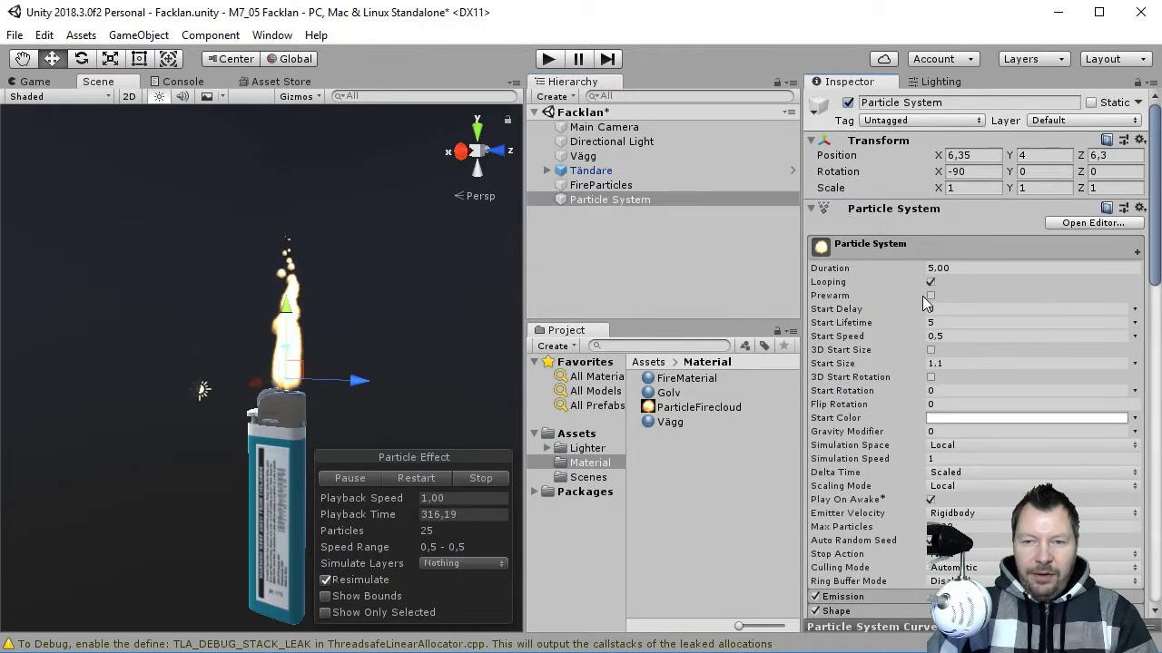
left_click(931, 297)
left_click(703, 195)
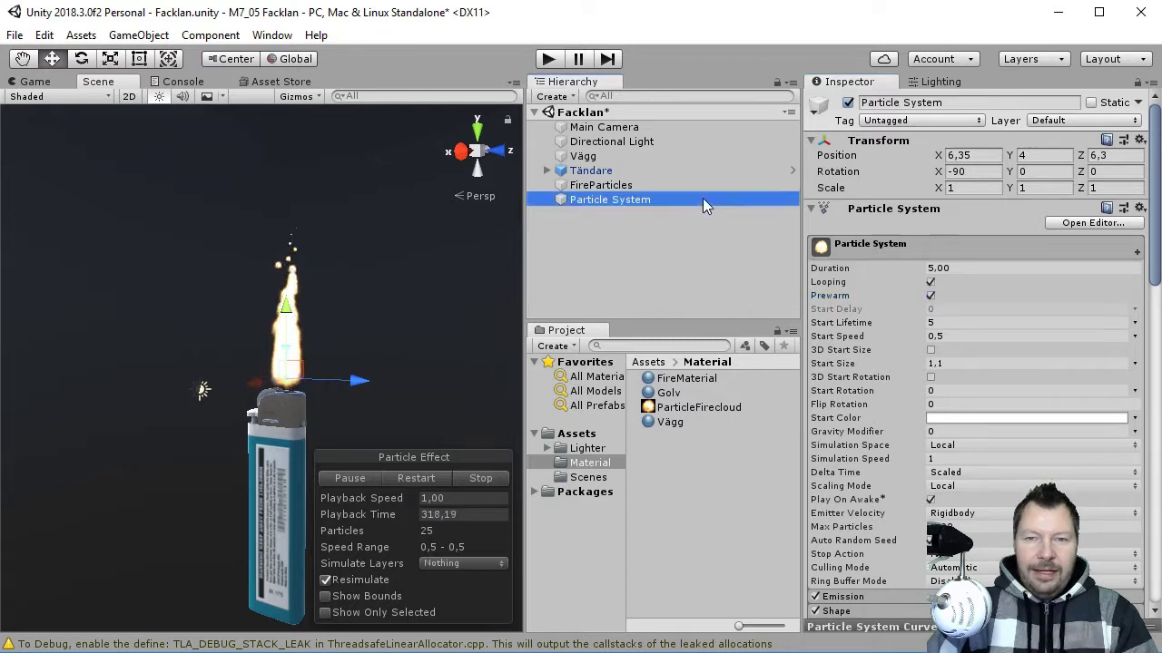
left_click(848, 103)
left_click(848, 102)
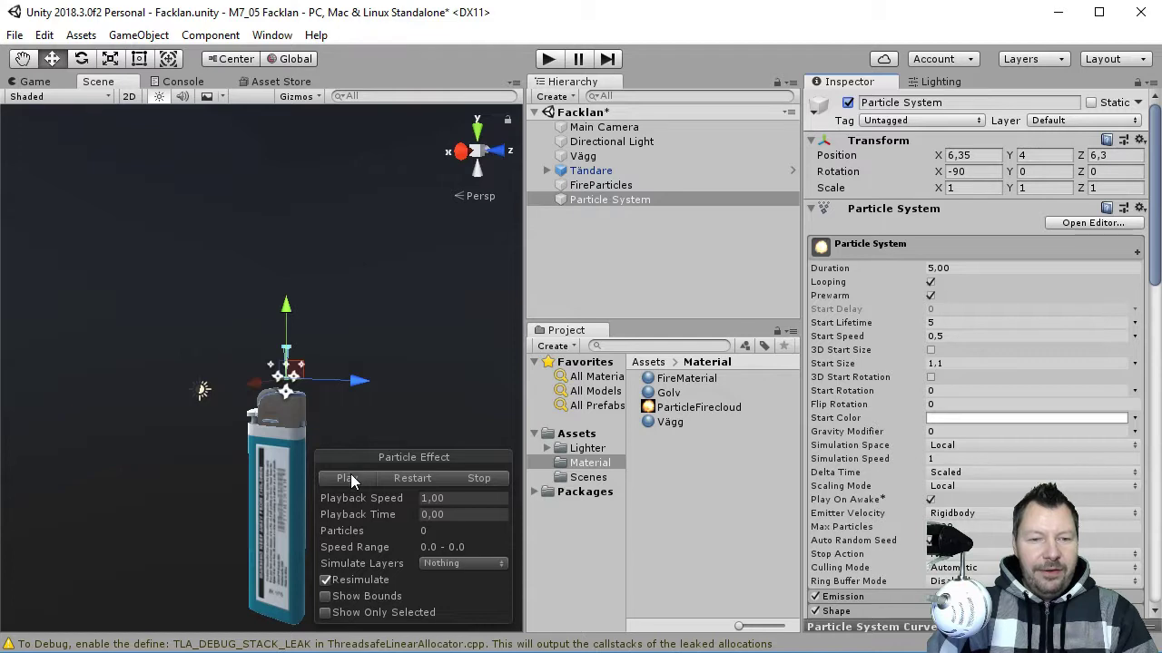
left_click(350, 475)
left_click(497, 478)
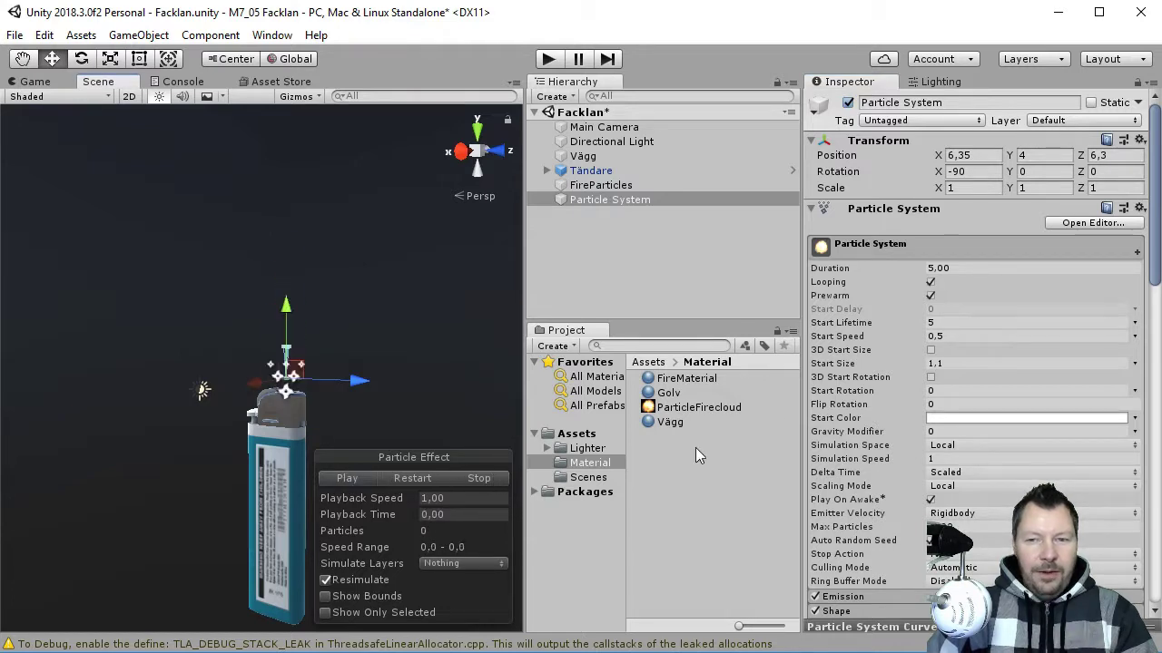
Play the effect with Prewarm off, and re-enable Prewarm and play it again for comparison
left_click(931, 294)
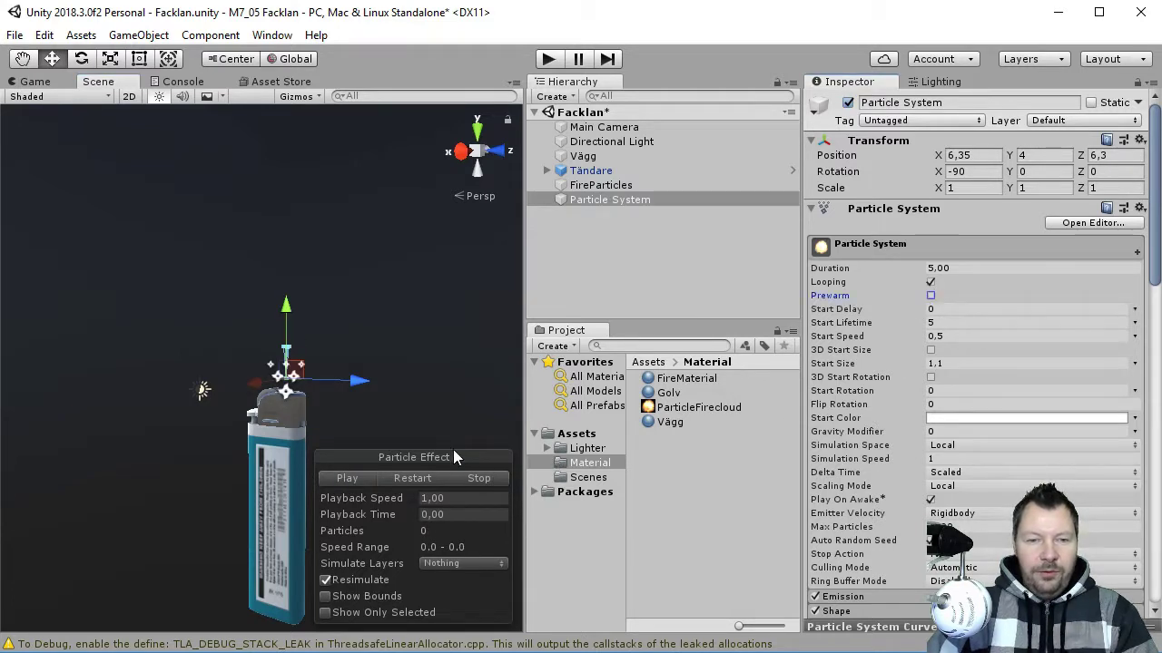
left_click(345, 478)
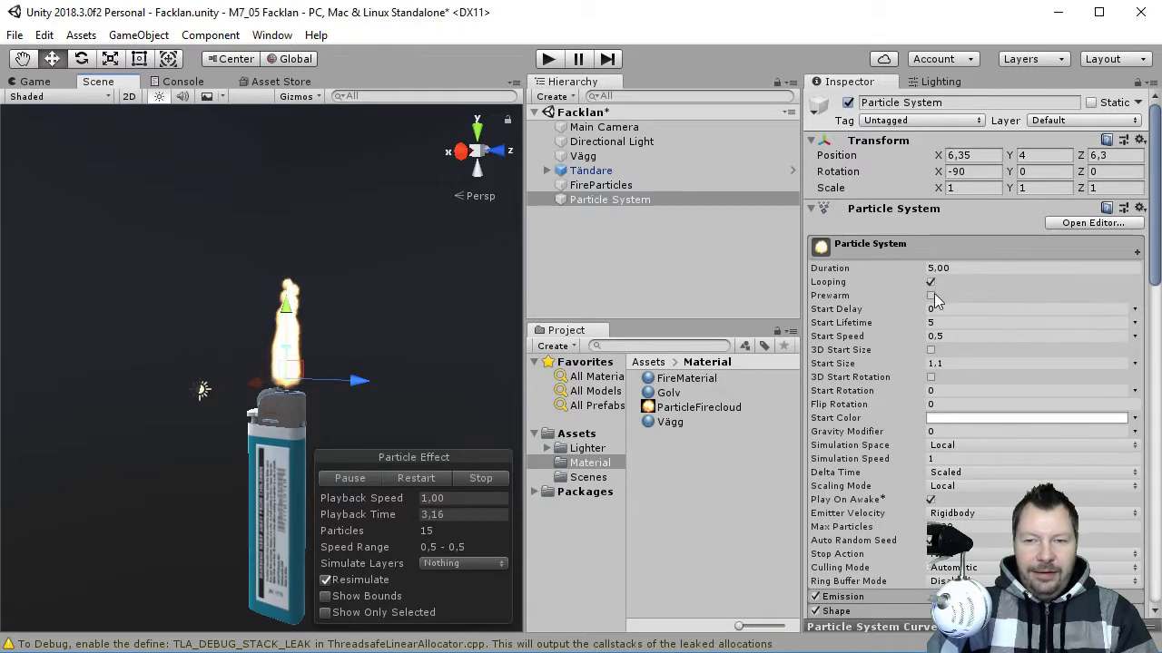
left_click(931, 297)
left_click(341, 477)
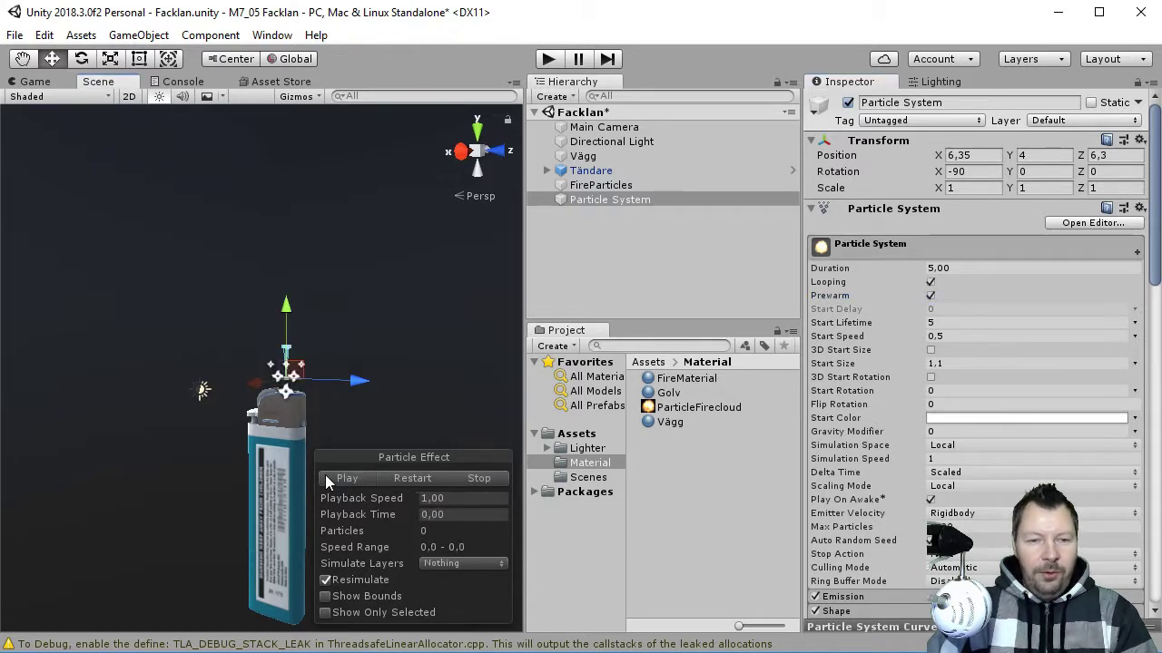
left_click(338, 478)
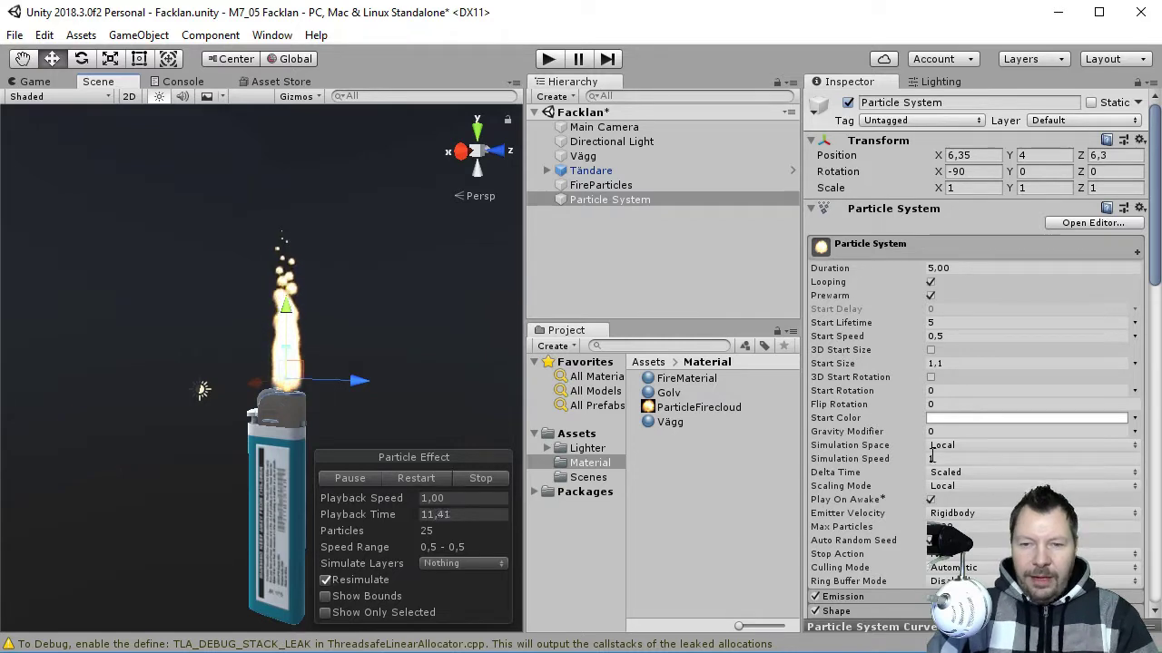
Try wider and narrower cone angles in the Shape module, and set the Angle to 2
scroll(992, 391, "down", 2)
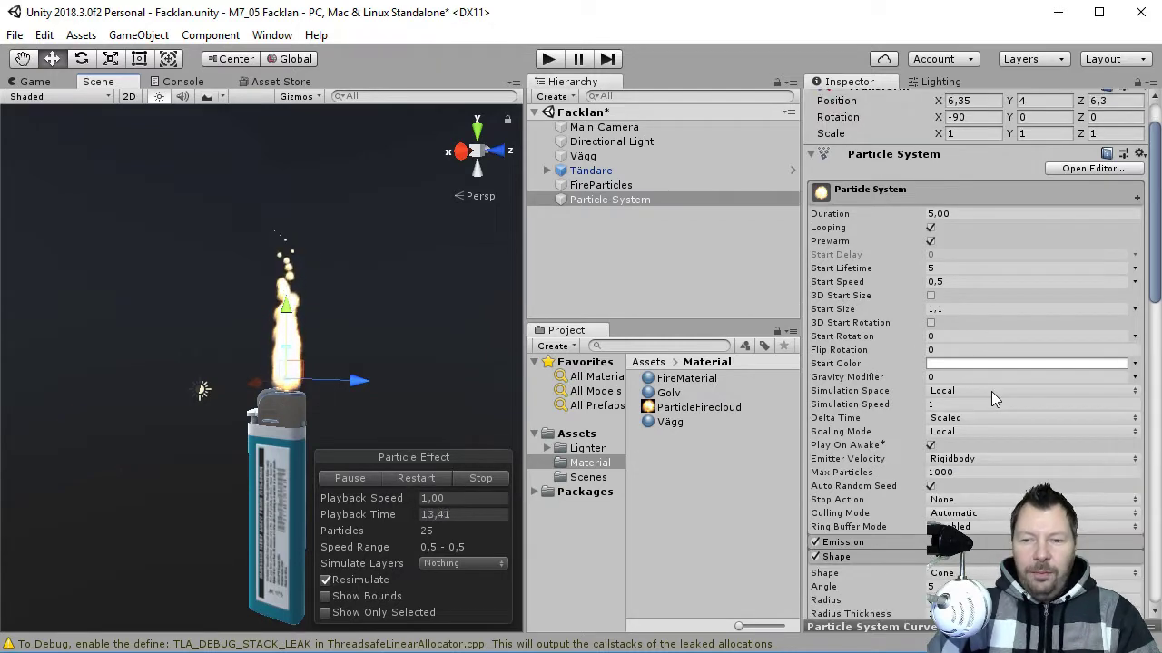
scroll(992, 391, "down", 2)
scroll(982, 391, "down", 10)
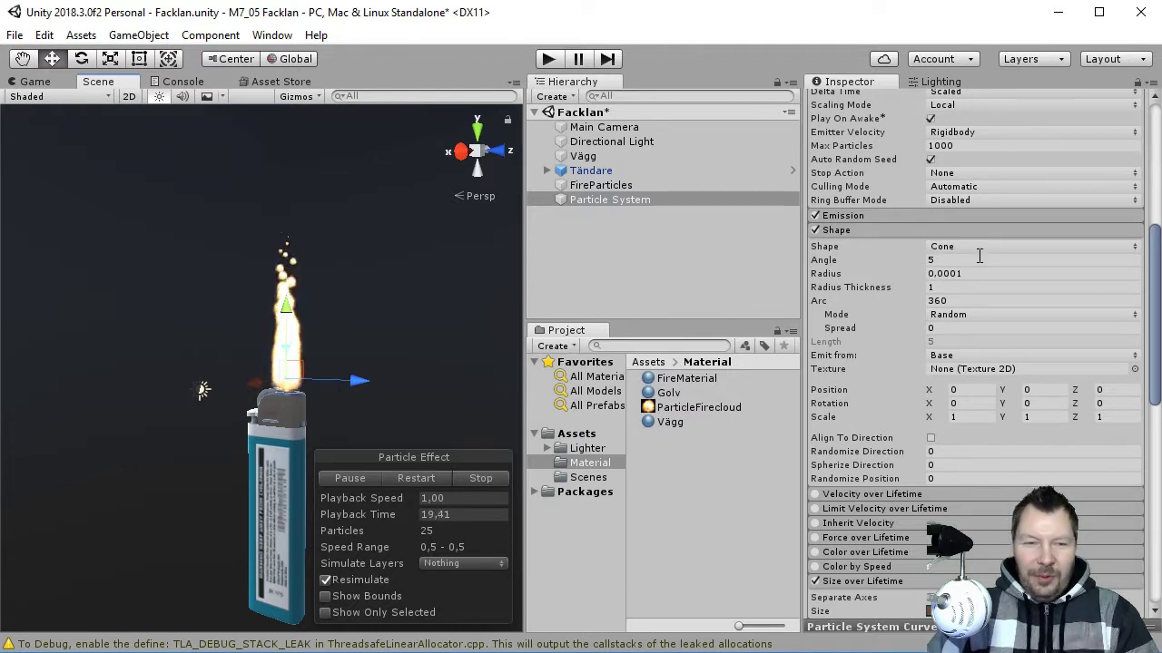
left_click(945, 262)
type("32,1")
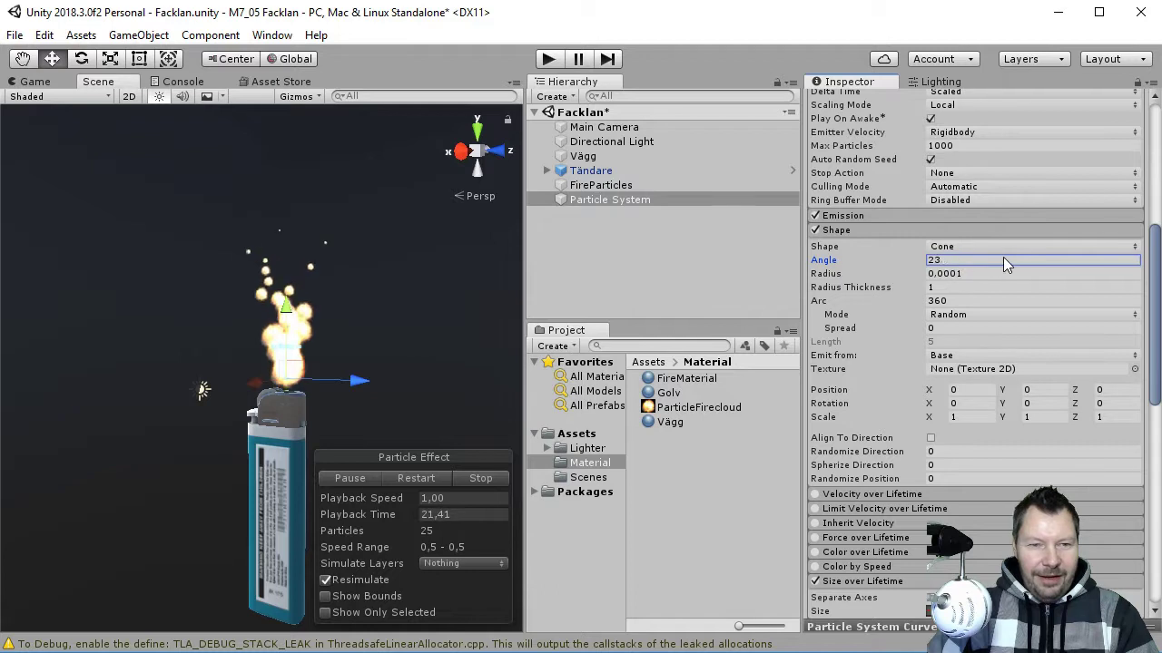
left_click_drag(1039, 255, 1002, 250)
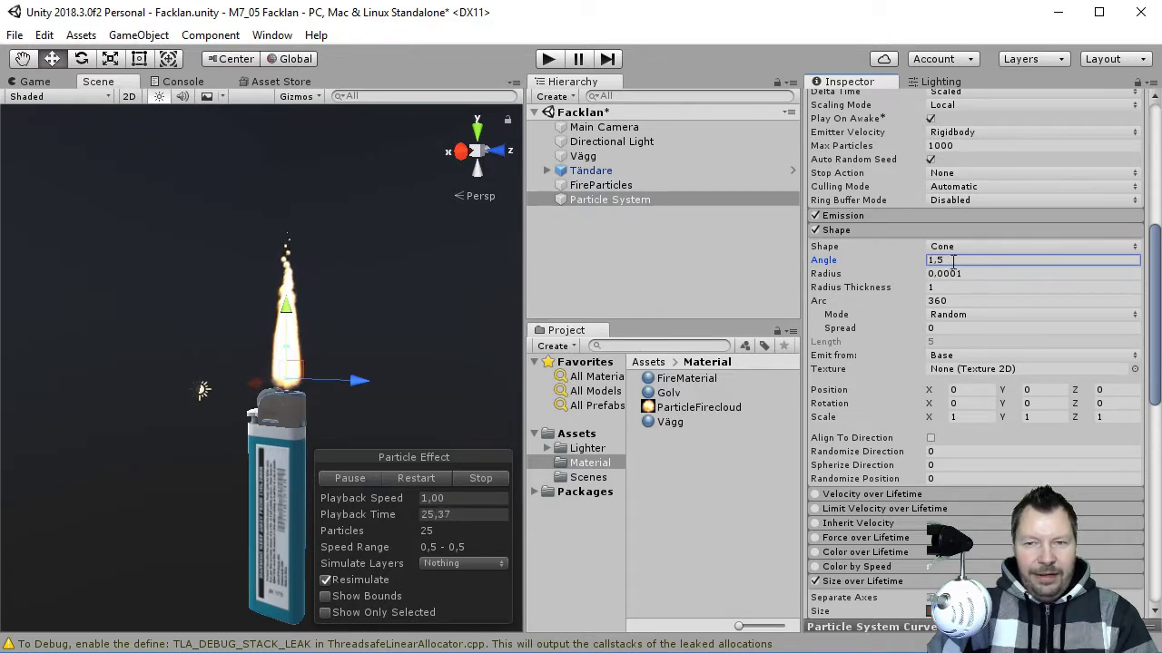
key("Tab")
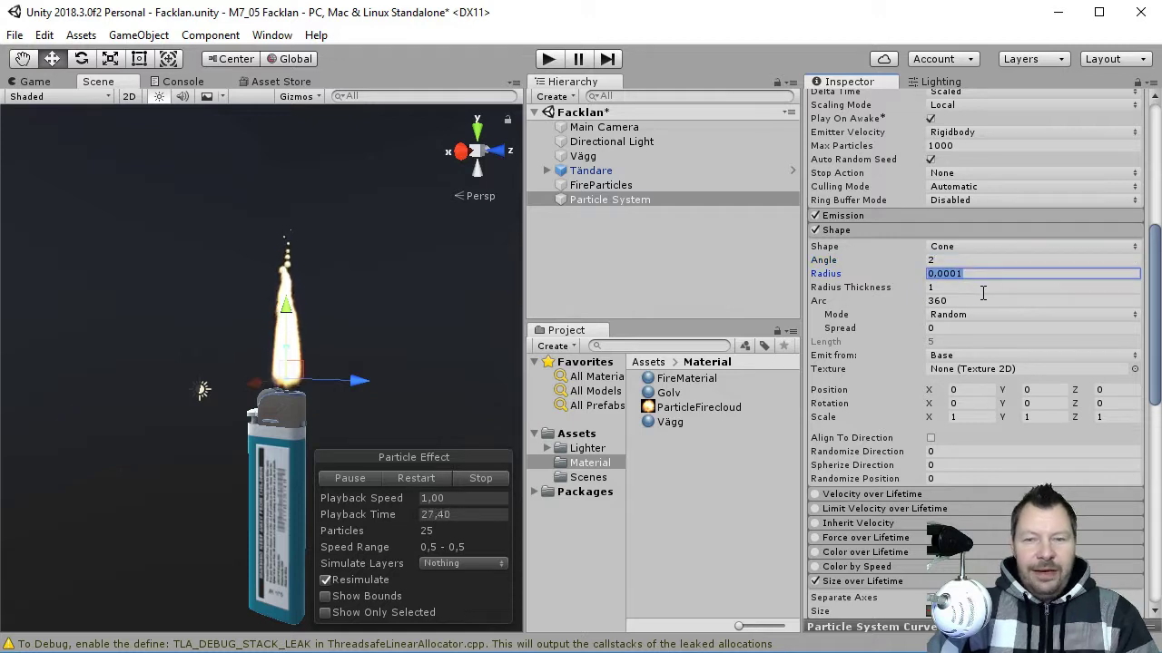